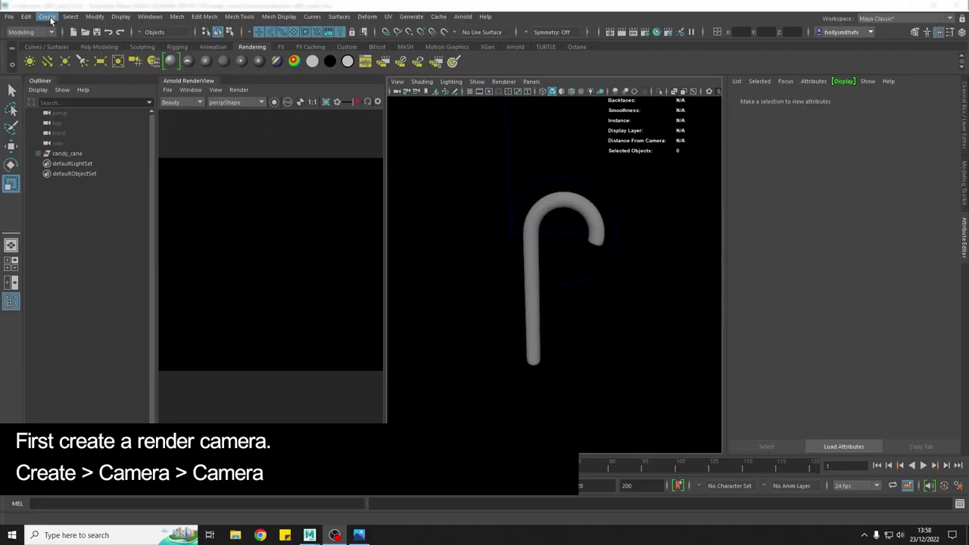
Create a new camera, camera1, and set the viewport to look through it
left_click(48, 17)
mouse_move(96, 83)
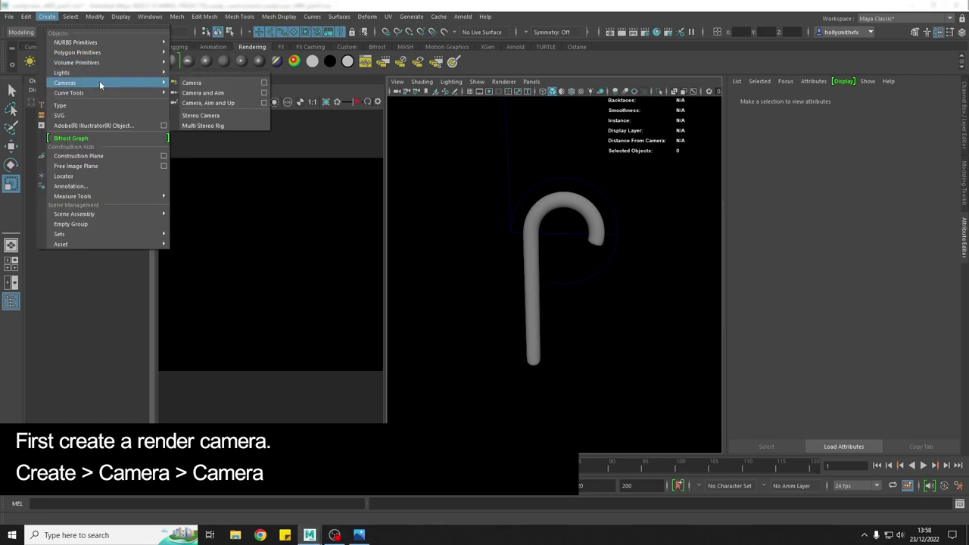
left_click(230, 81)
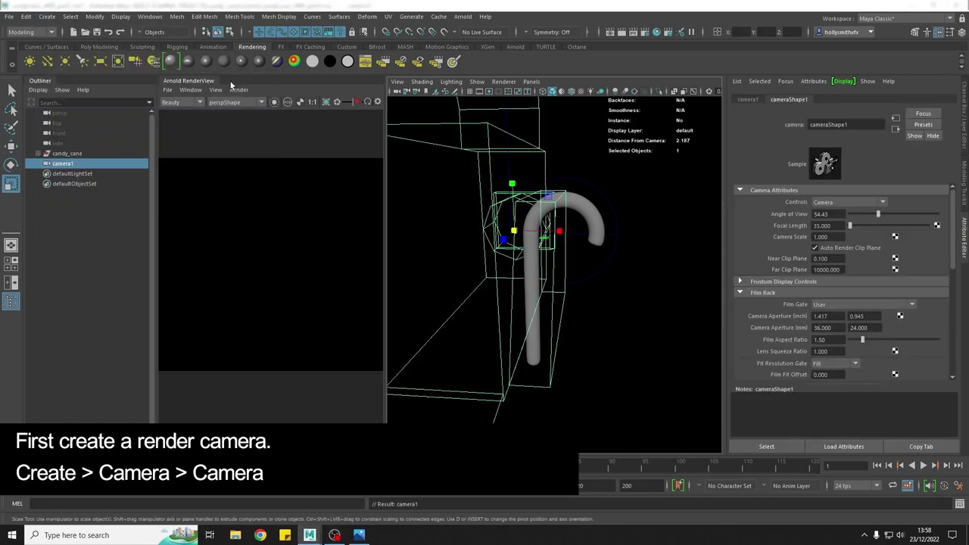
left_click(533, 82)
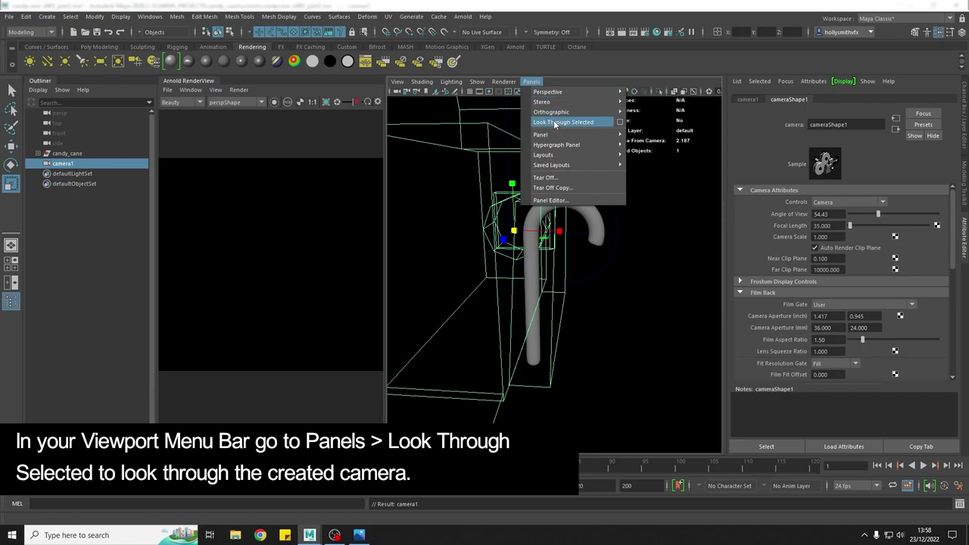
left_click(554, 122)
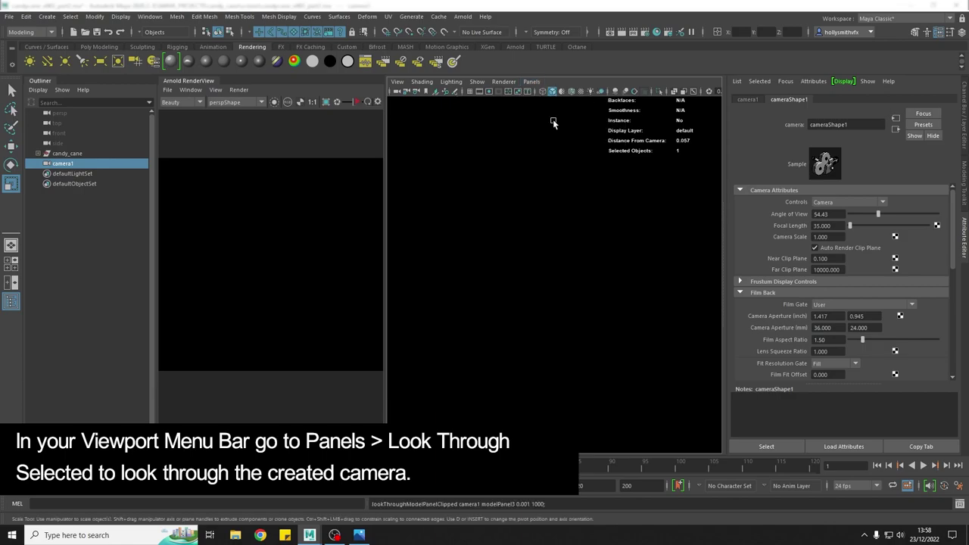
Turn on the resolution gate, widen the viewport, and frame the candy cane near centre in camera1
left_click(489, 92)
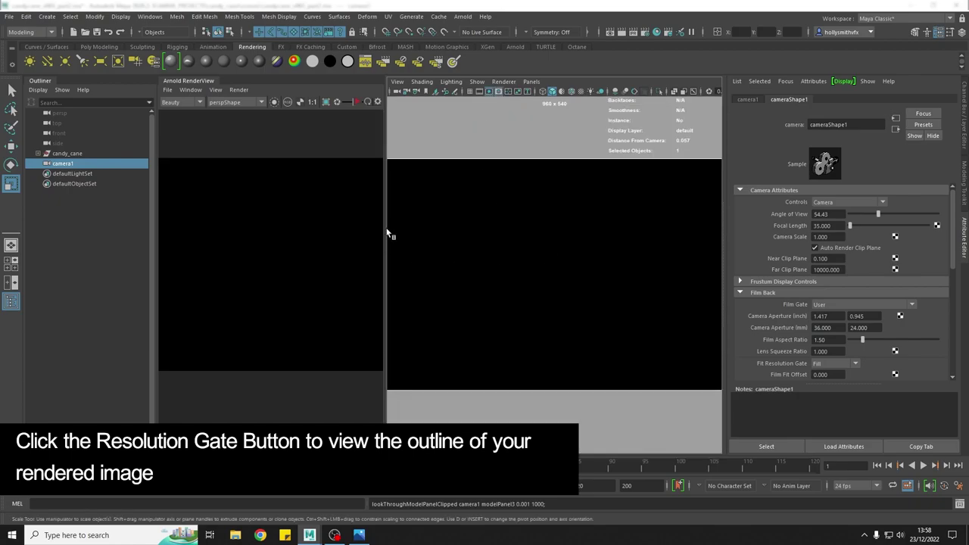
left_click_drag(385, 225, 284, 224)
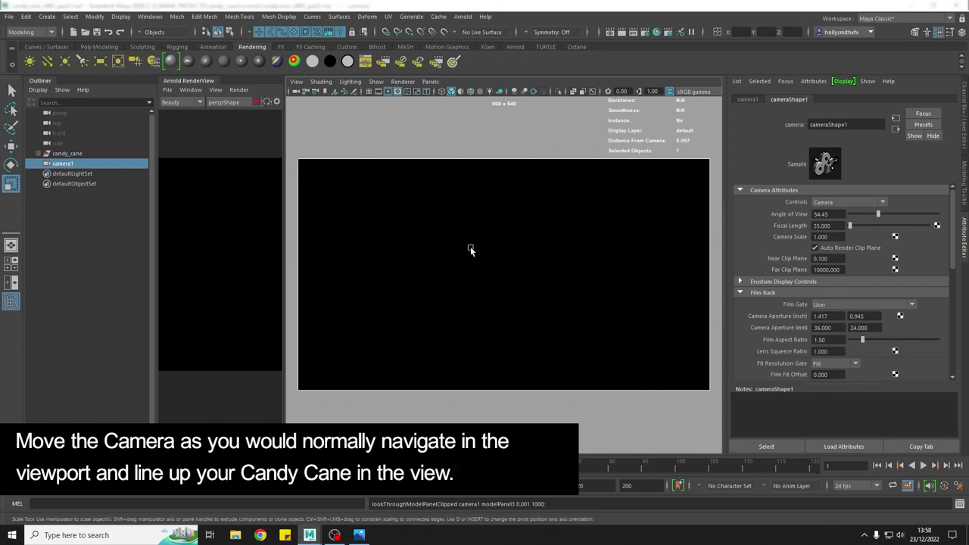
middle_click_drag(579, 287, 616, 292, "alt")
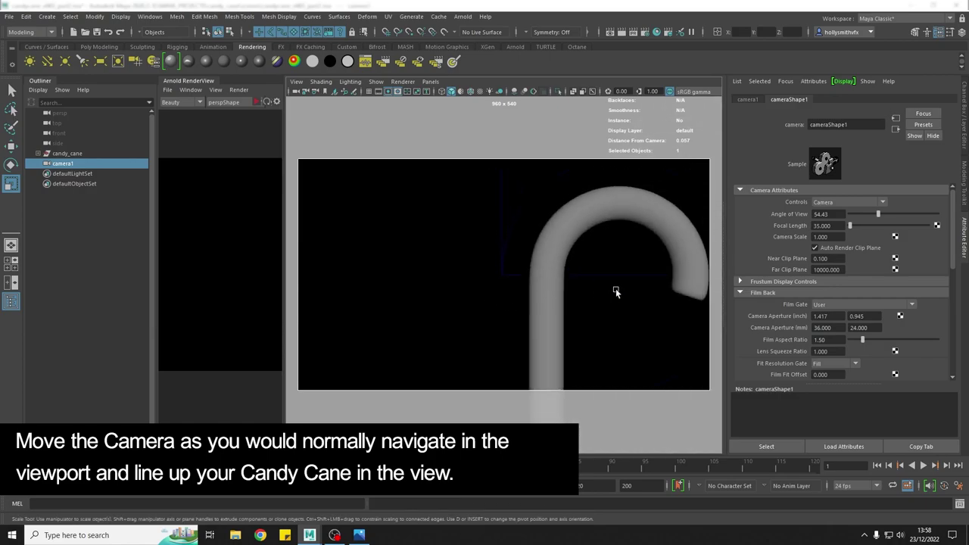
right_click_drag(616, 292, 582, 299, "alt")
middle_click_drag(582, 299, 567, 275, "alt")
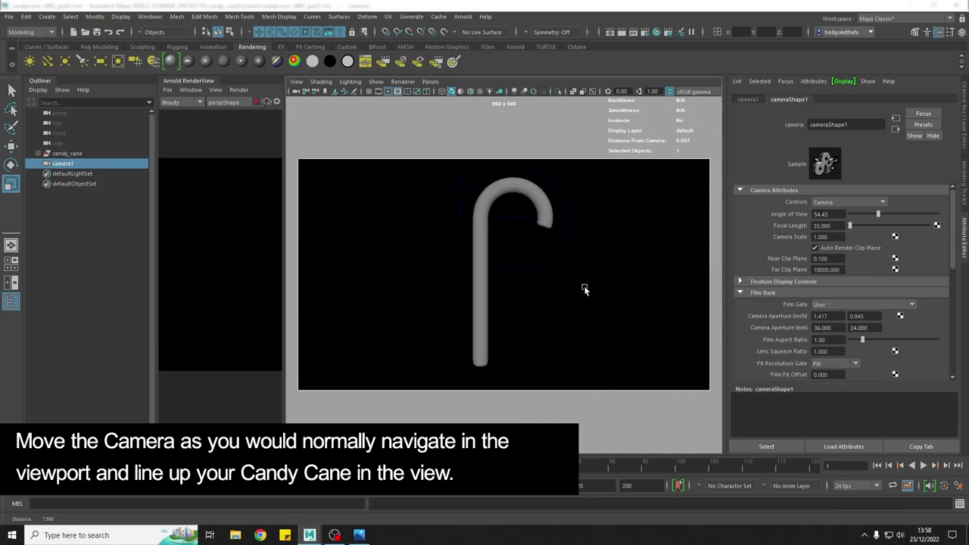
left_click_drag(584, 289, 586, 290, "alt")
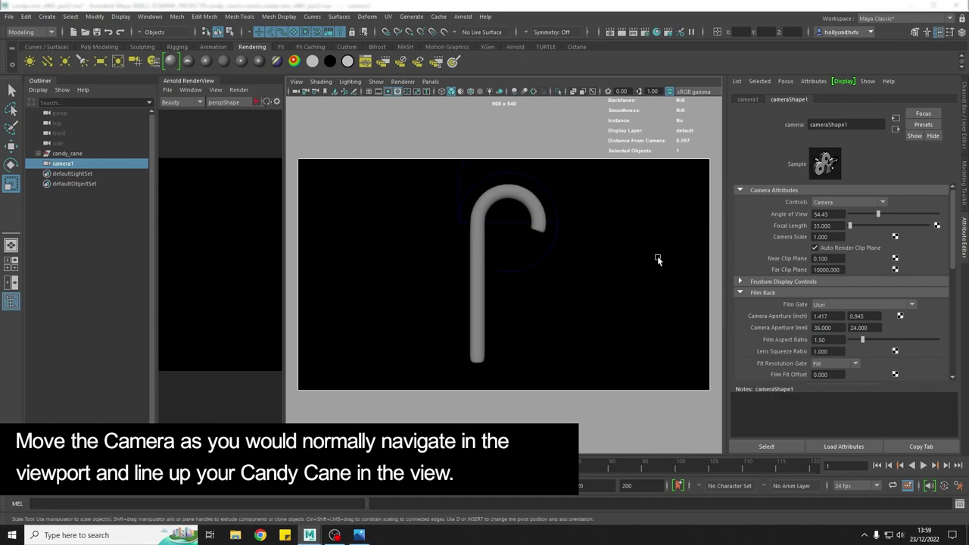
right_click_drag(614, 271, 606, 273, "alt")
middle_click_drag(606, 273, 595, 272, "alt")
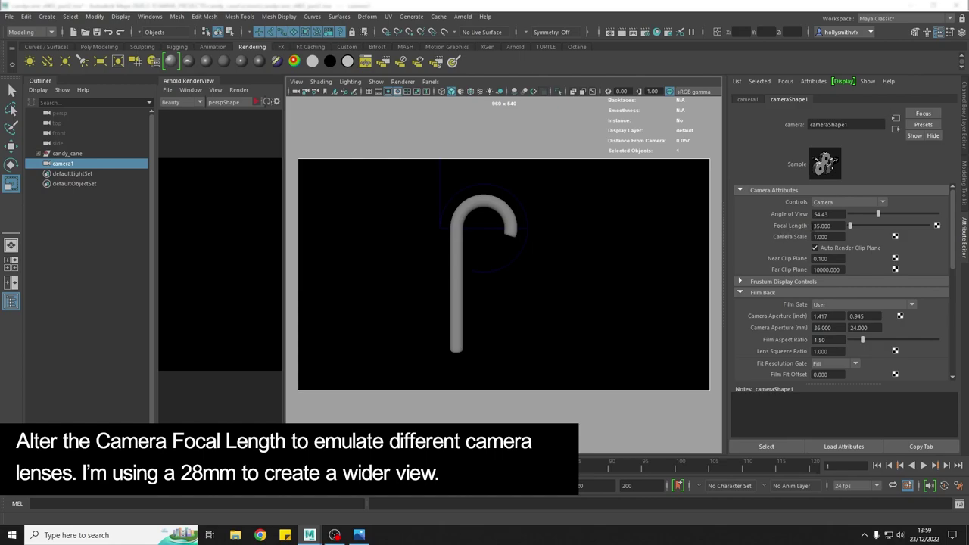
Set camera1's focal length to 28 and reframe the candy cane for the wider lens
left_click(826, 225)
type("28")
key("Return")
scroll(504, 300, "up", 3)
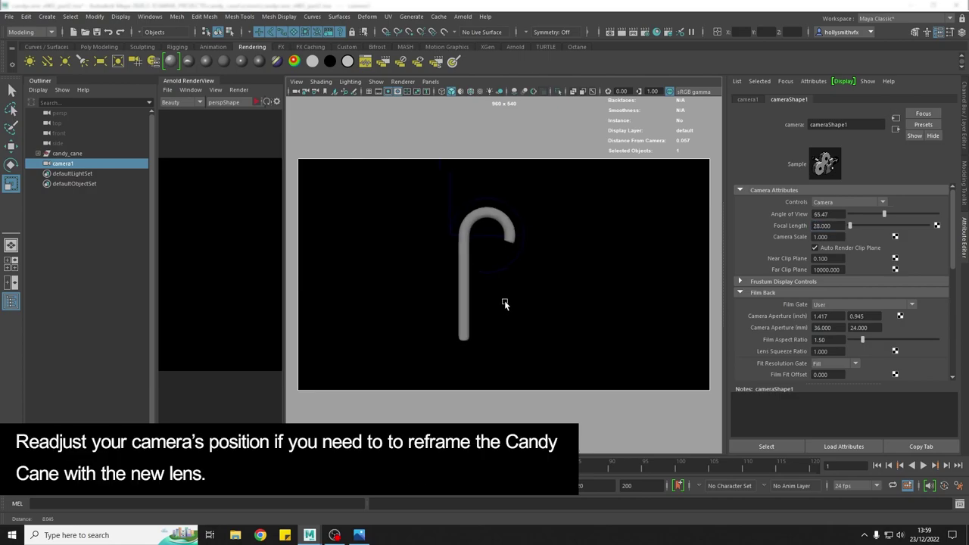
middle_click_drag(542, 305, 570, 297, "alt")
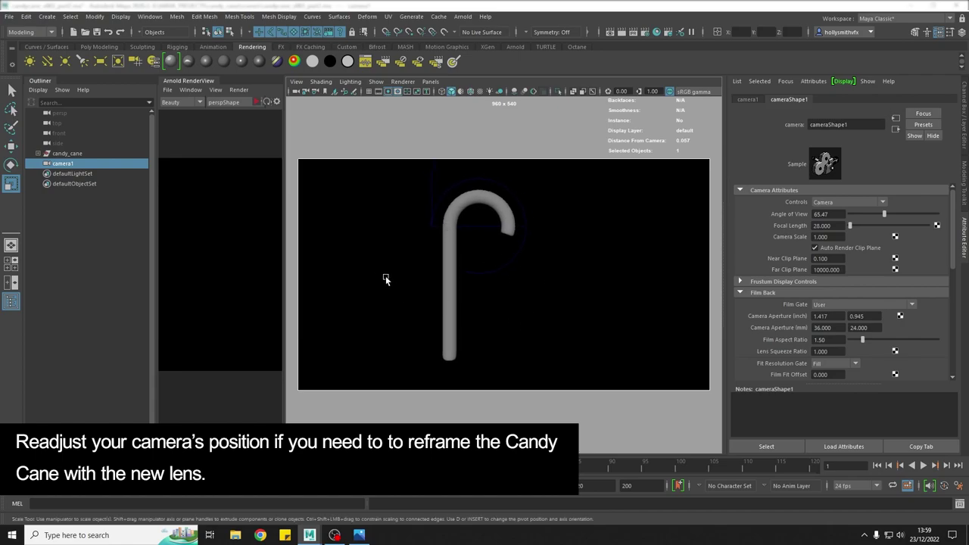
Lock camera1's Translate X through Rotate Z channels, then confirm the camera no longer moves
left_click(964, 117)
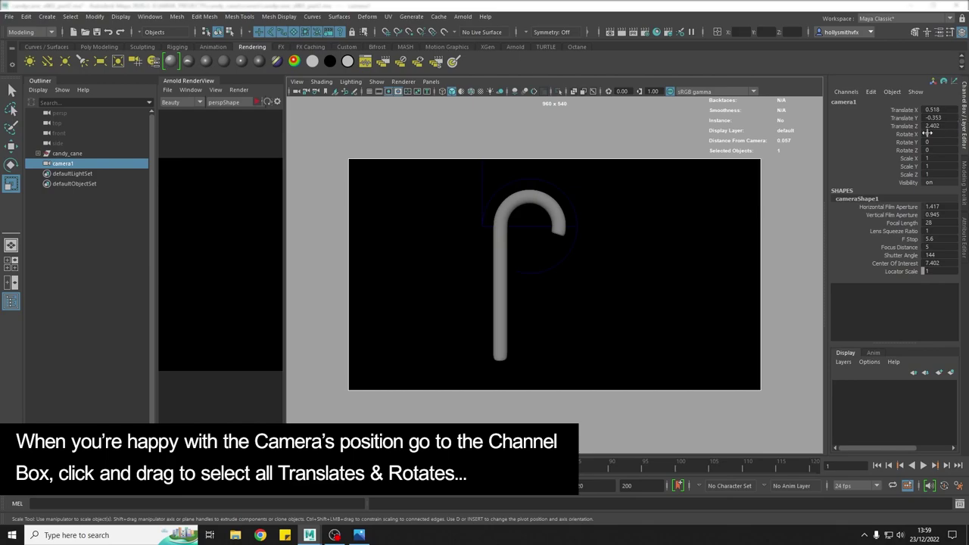
left_click_drag(913, 111, 911, 148)
right_click(910, 148)
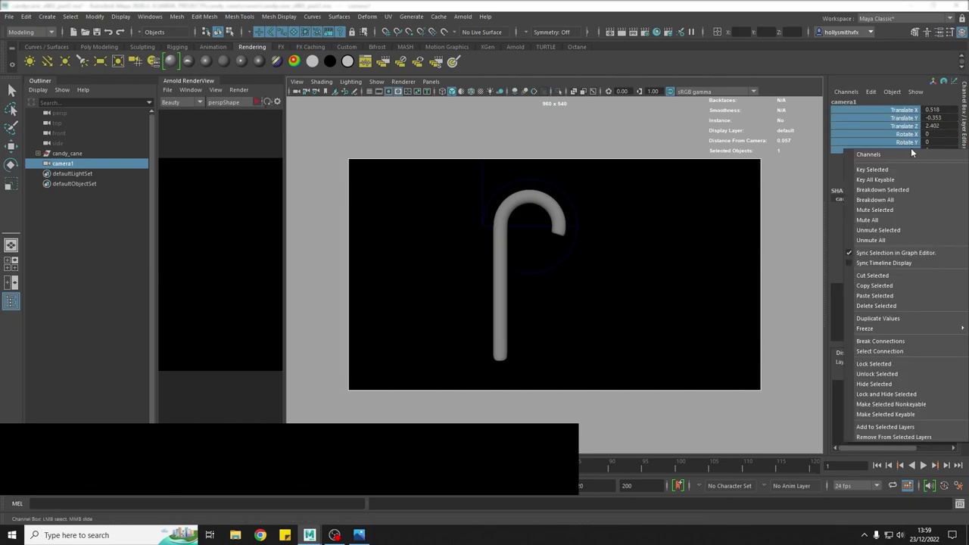
left_click(899, 363)
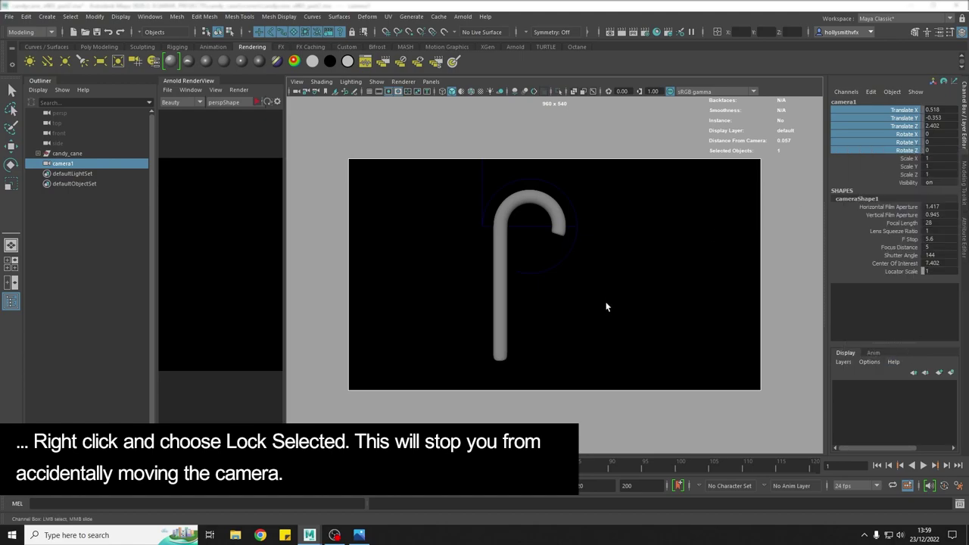
mouse_move(613, 296)
middle_mouse_down("alt")
mouse_move(579, 281)
mouse_move(613, 285)
middle_mouse_up("alt")
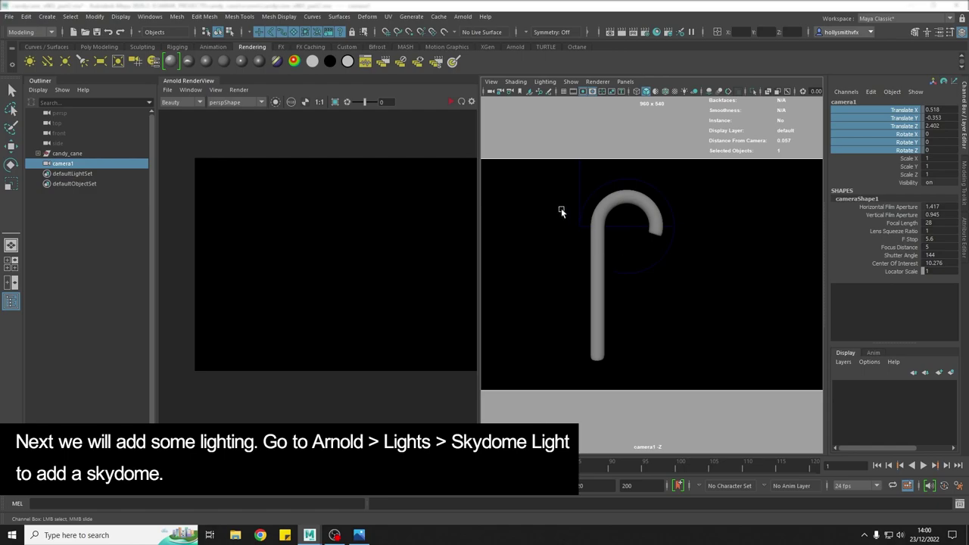
Add an Arnold skydome light, aiSkyDomeLight1, to the scene
left_click(462, 17)
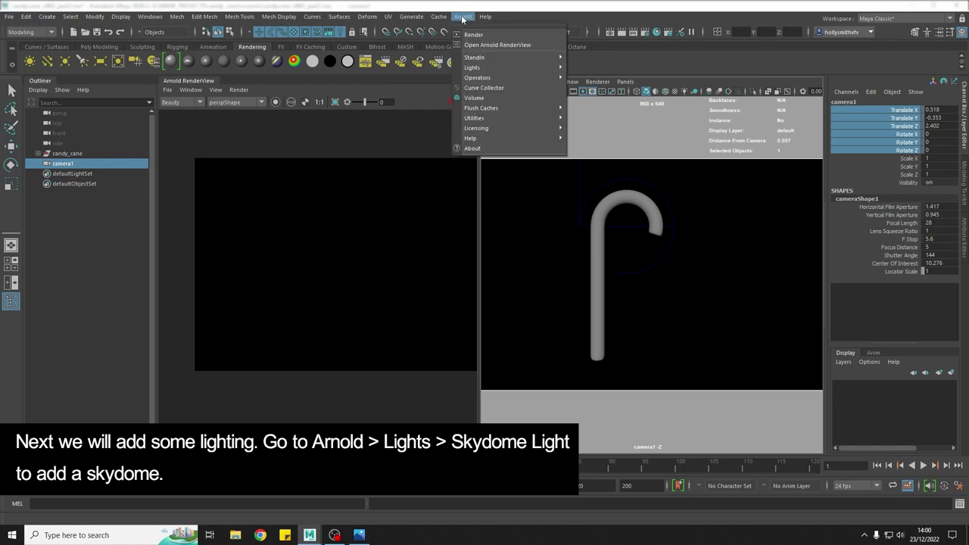
mouse_move(491, 66)
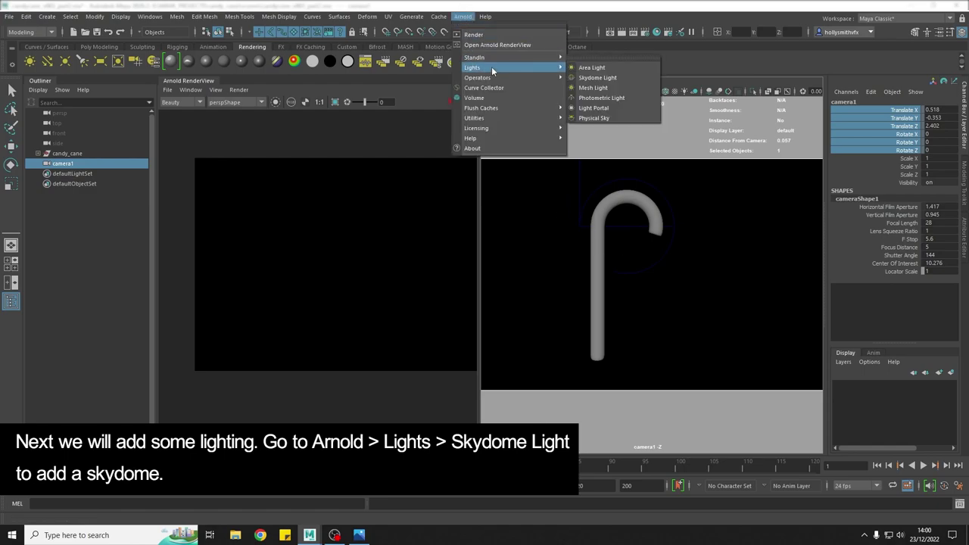
left_click(607, 77)
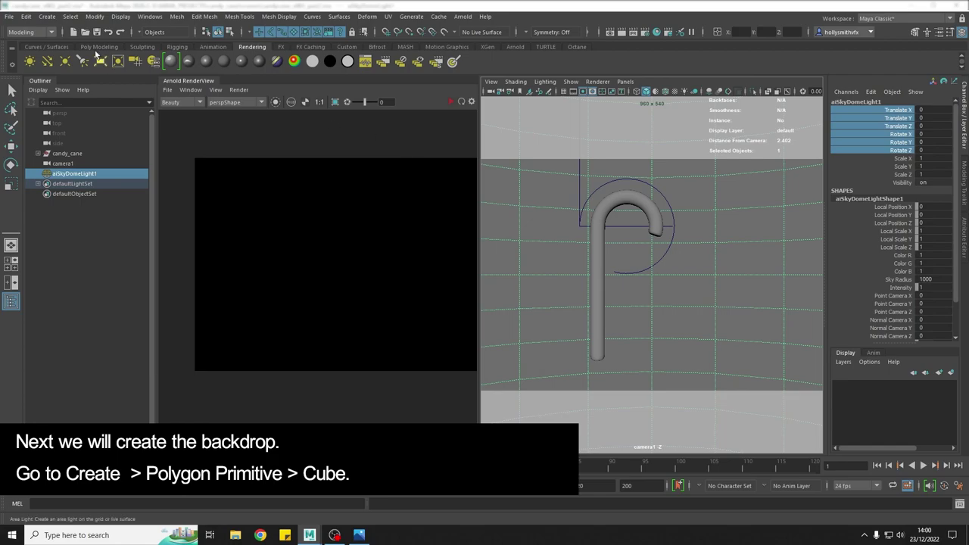
Create a polygon cube, pCube1, and switch the viewport to the persp camera
left_click(47, 17)
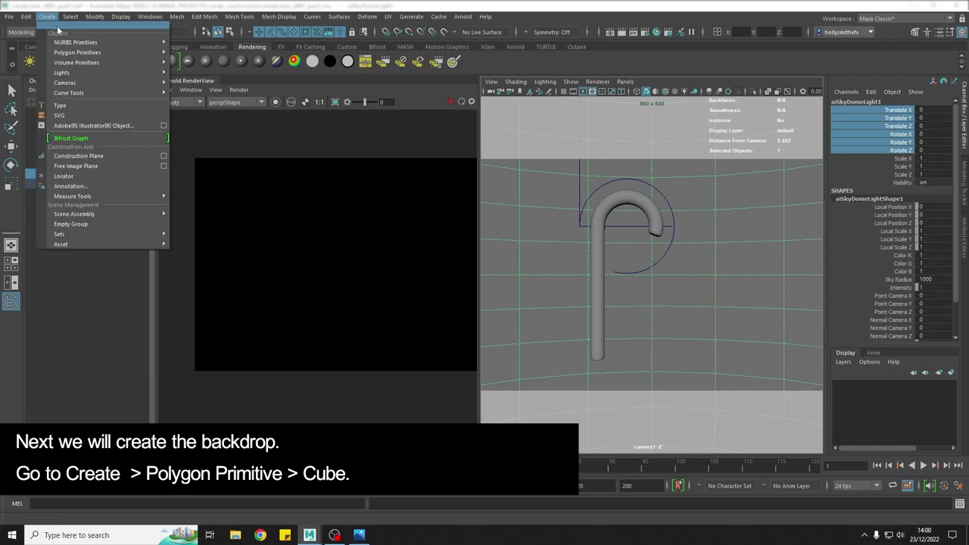
mouse_move(106, 52)
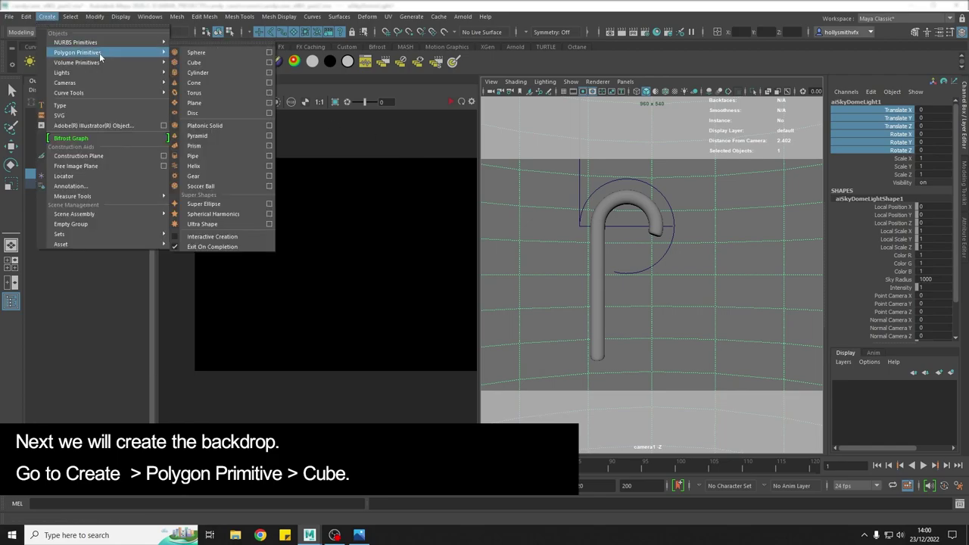
left_click(220, 62)
left_click(624, 82)
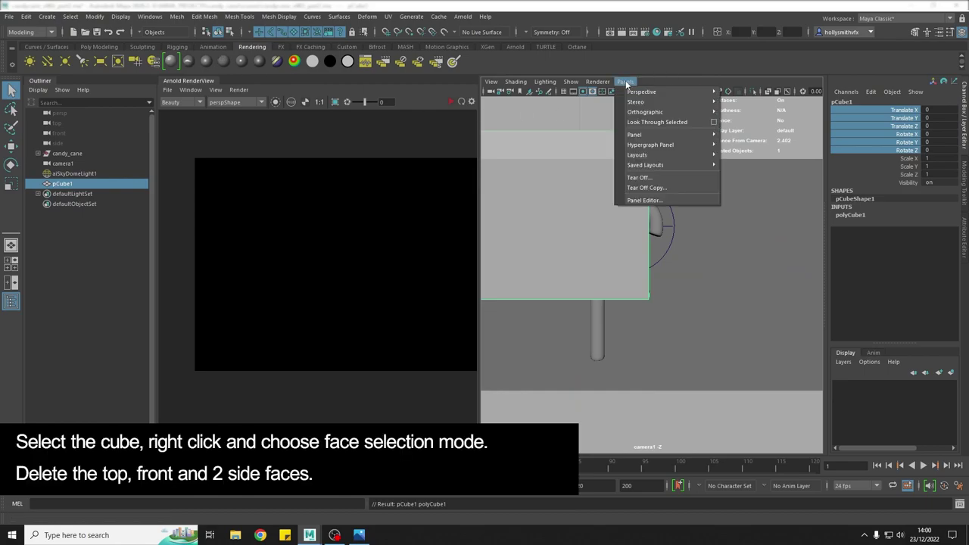
mouse_move(640, 91)
left_click(740, 103)
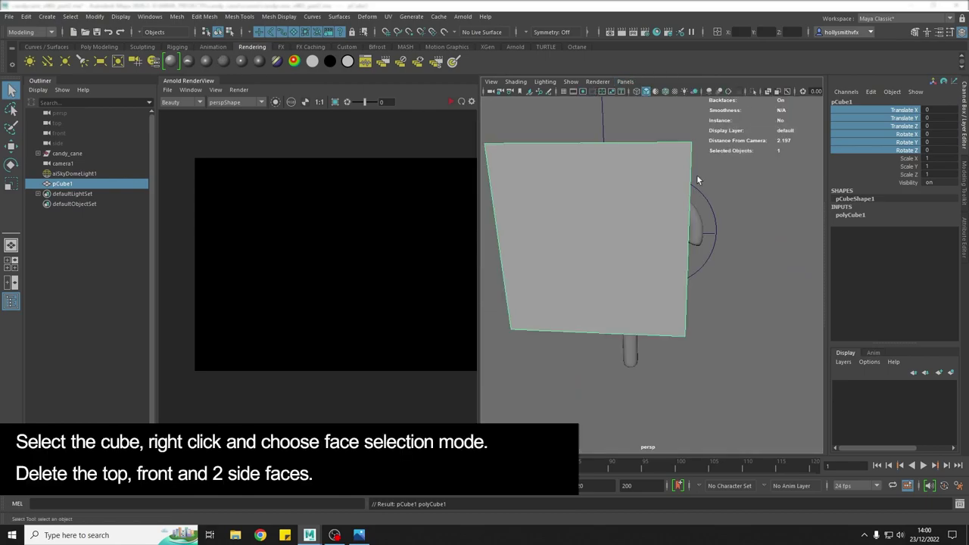
scroll(715, 287, "down", 4)
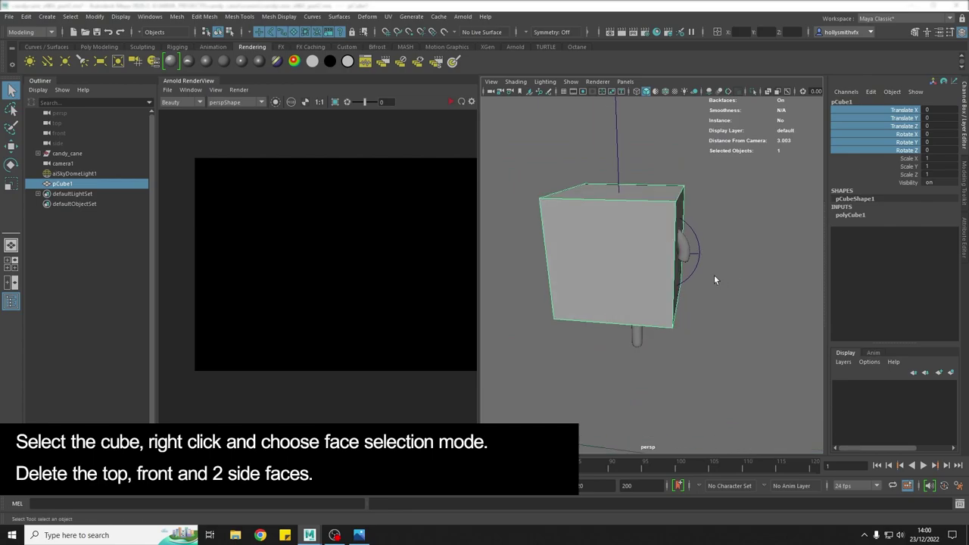
Delete the cube's top, front, left and right faces, then return to Object Mode
right_click_drag(648, 195, 647, 227)
left_click(618, 189)
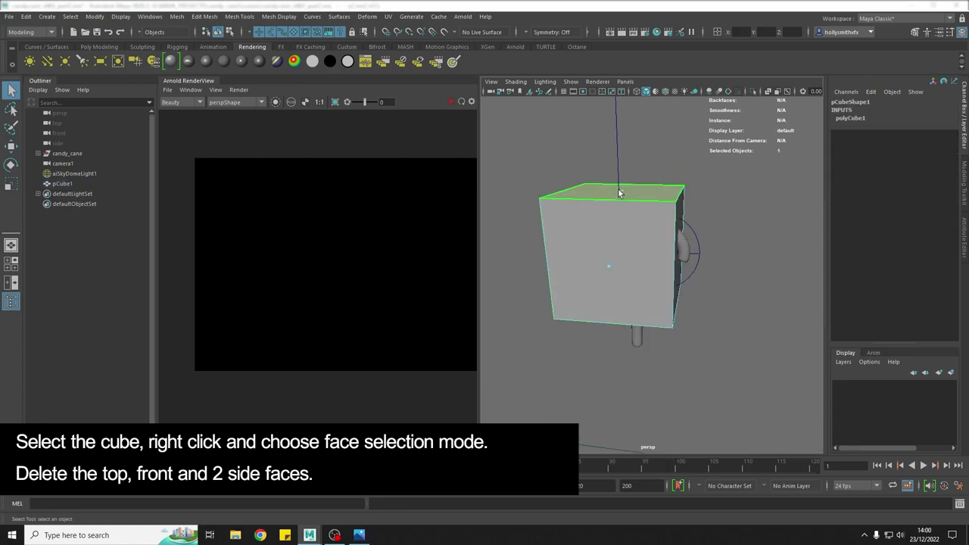
key("Delete")
left_click(607, 264)
key("Delete")
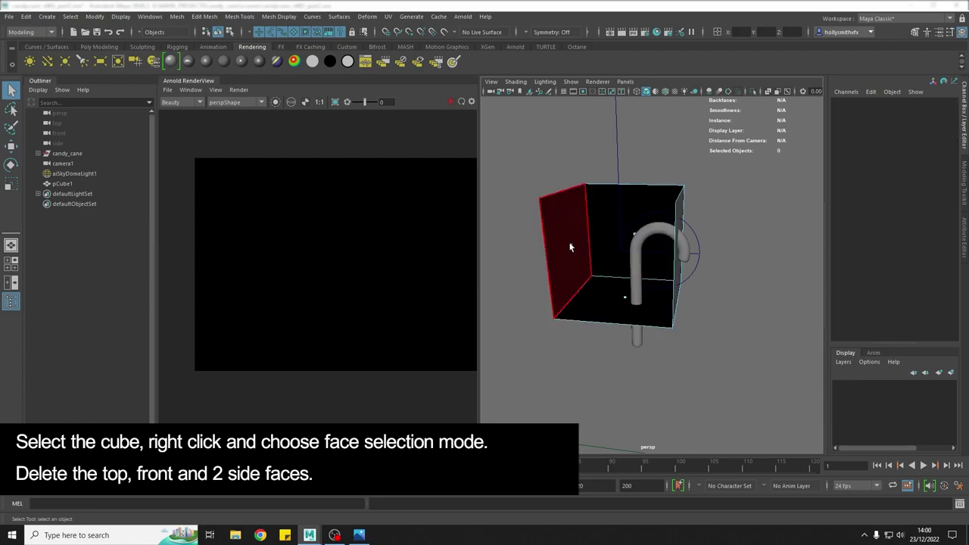
left_click(570, 244)
key("Delete")
left_click(679, 247)
key("Delete")
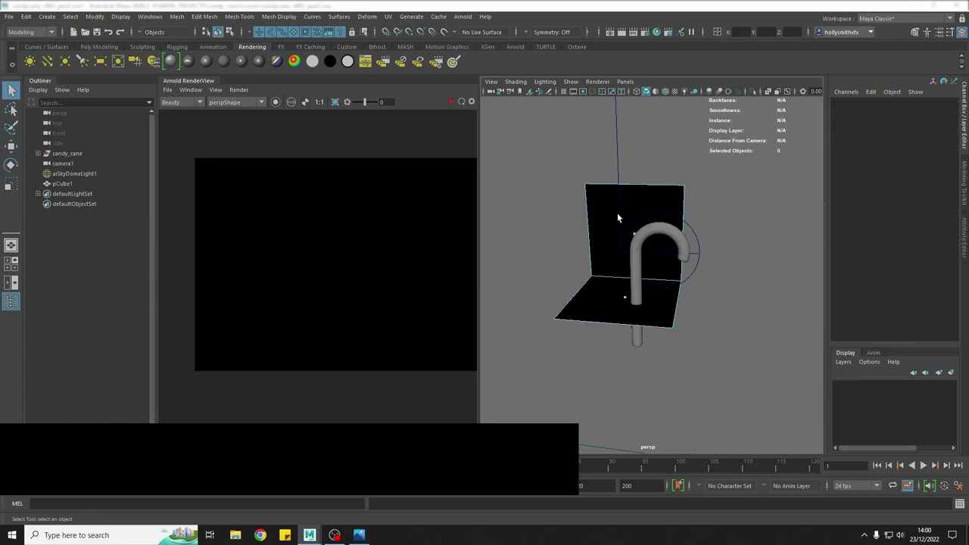
right_click_drag(617, 213, 641, 202)
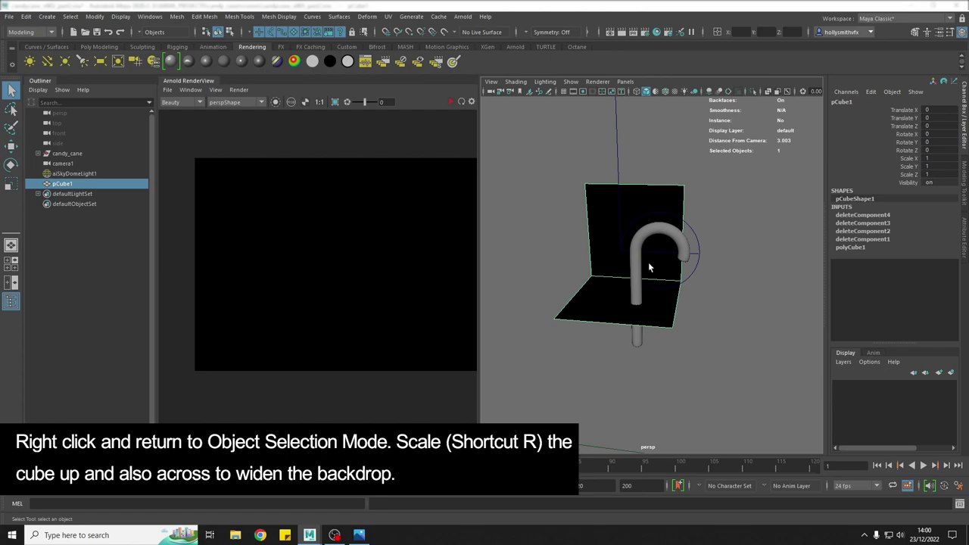
Scale pCube1 to 10.389 × 2.401 × 2.401 and show it with Smooth Mesh Preview
key("r")
left_click_drag(651, 266, 753, 167)
left_click_drag(669, 250, 825, 250)
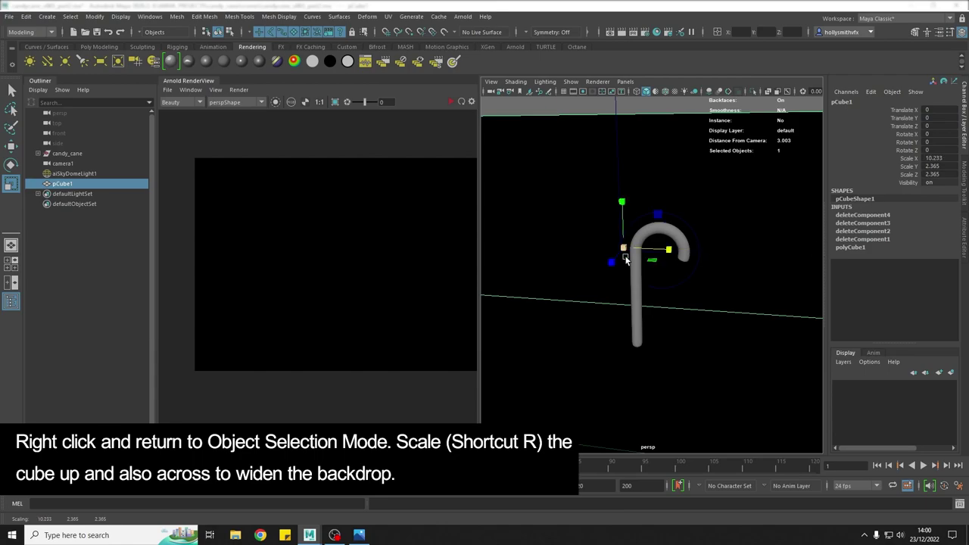
left_click_drag(625, 259, 640, 240)
scroll(710, 307, "down", 5)
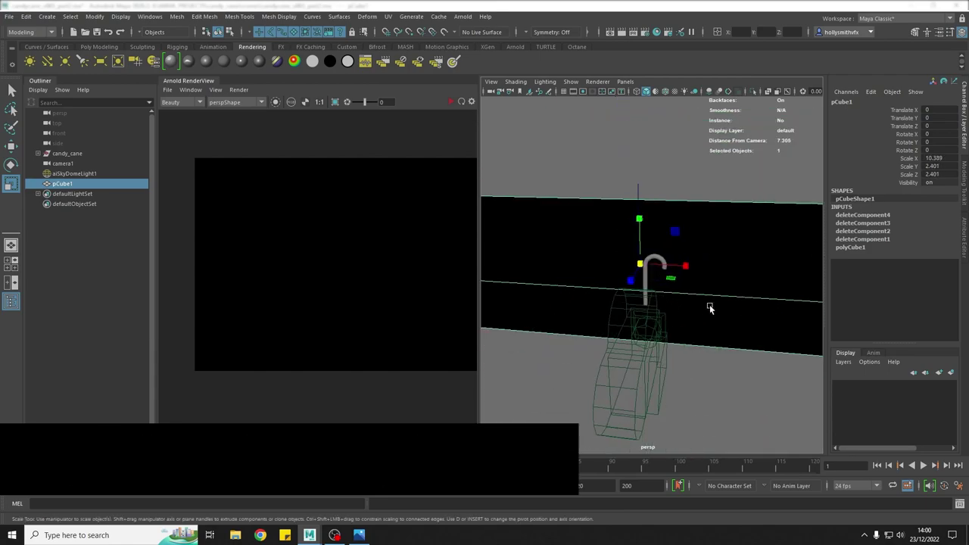
left_click_drag(710, 307, 663, 298, "alt")
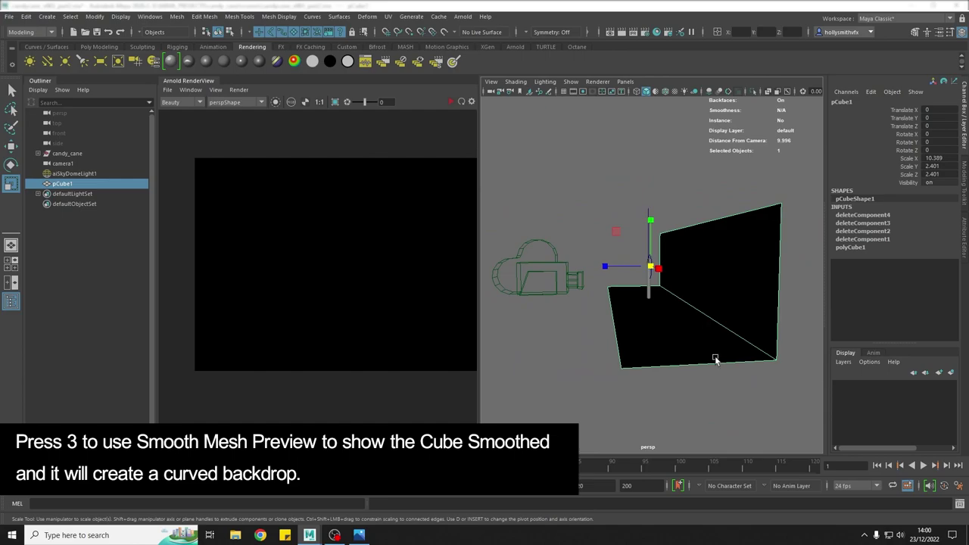
key("3")
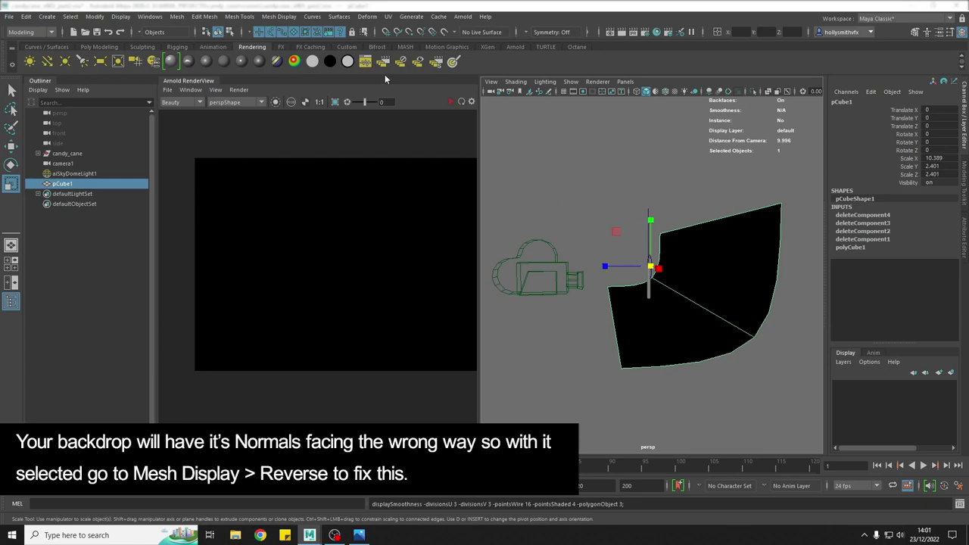
Reverse the backdrop's normals with Mesh Display > Reverse so it shades grey
mouse_move(755, 285)
left_mouse_down("alt")
mouse_move(692, 273)
mouse_move(773, 280)
left_mouse_up("alt")
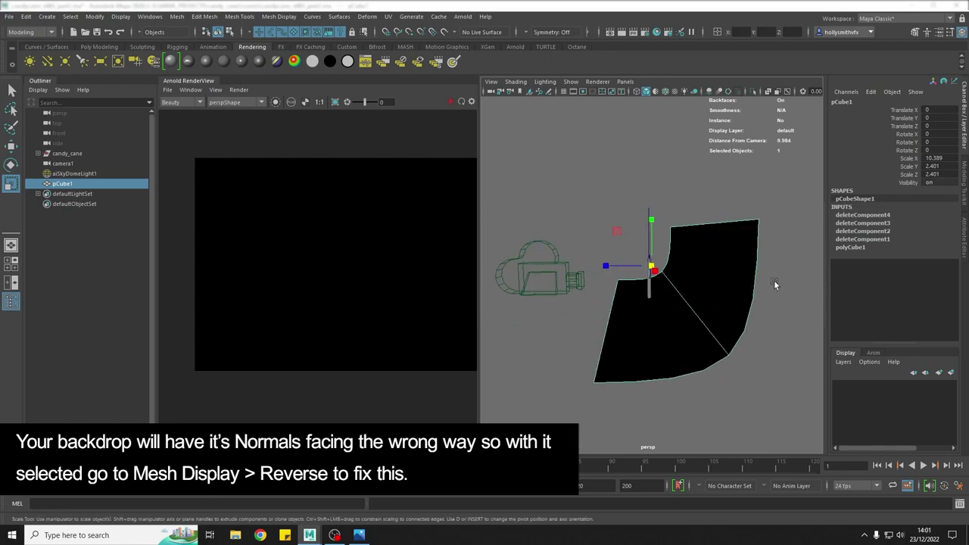
left_click(280, 16)
left_click(288, 63)
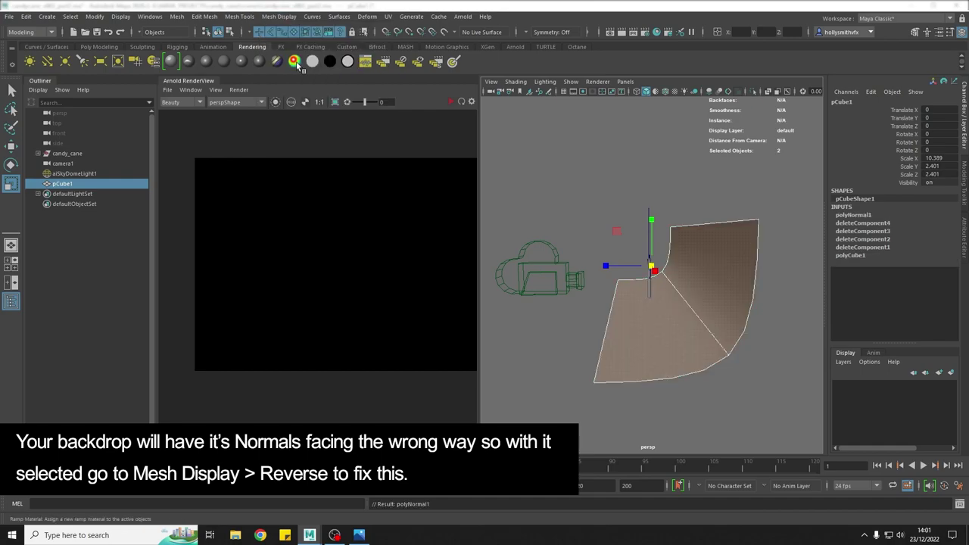
left_click(774, 205)
left_click_drag(774, 205, 637, 277, "alt")
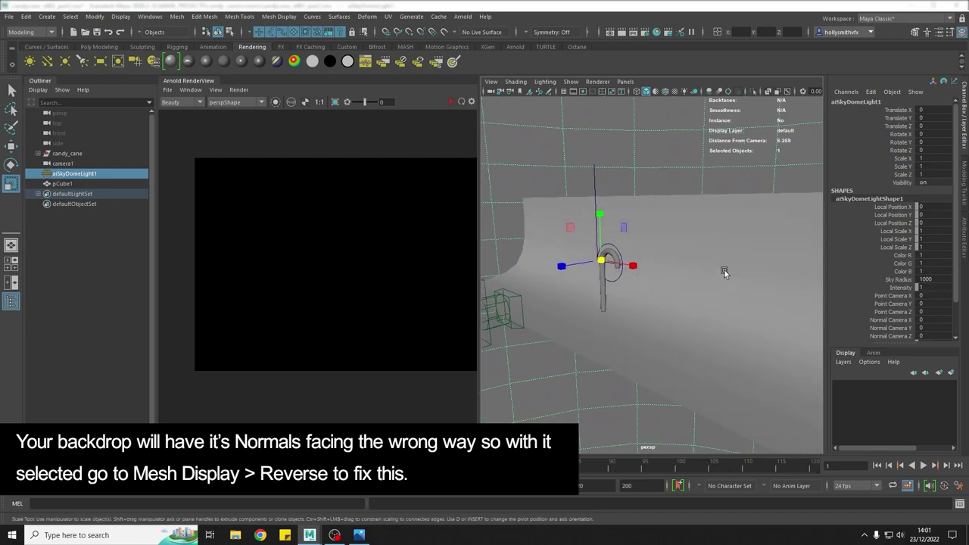
Assign a new Arnold aiStandardSurface material to the backdrop
left_click(629, 292)
right_click(687, 228)
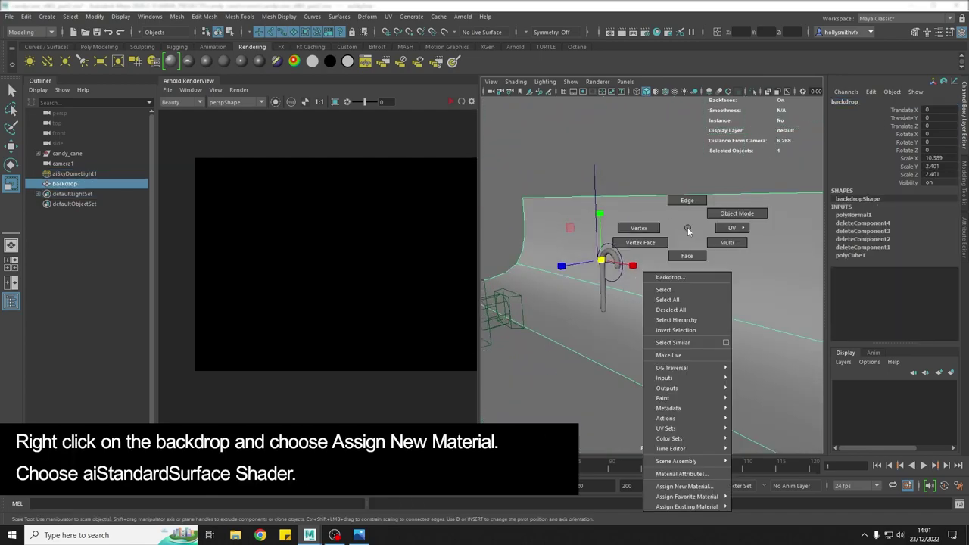
left_click(696, 486)
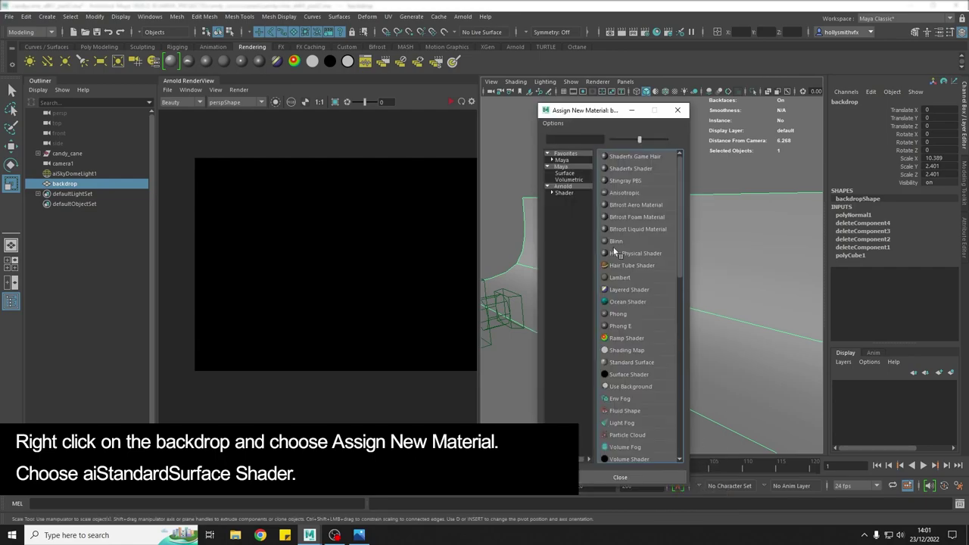
left_click(566, 187)
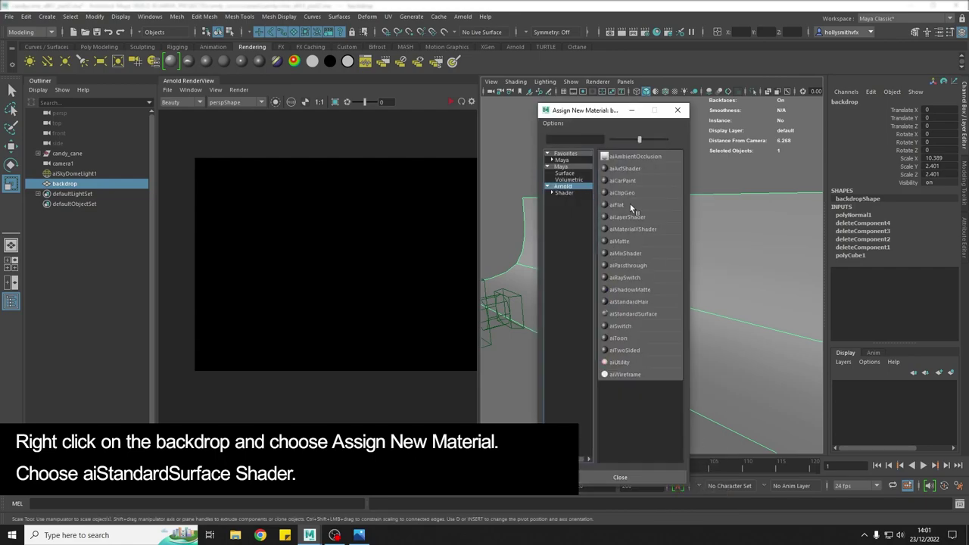
left_click(639, 313)
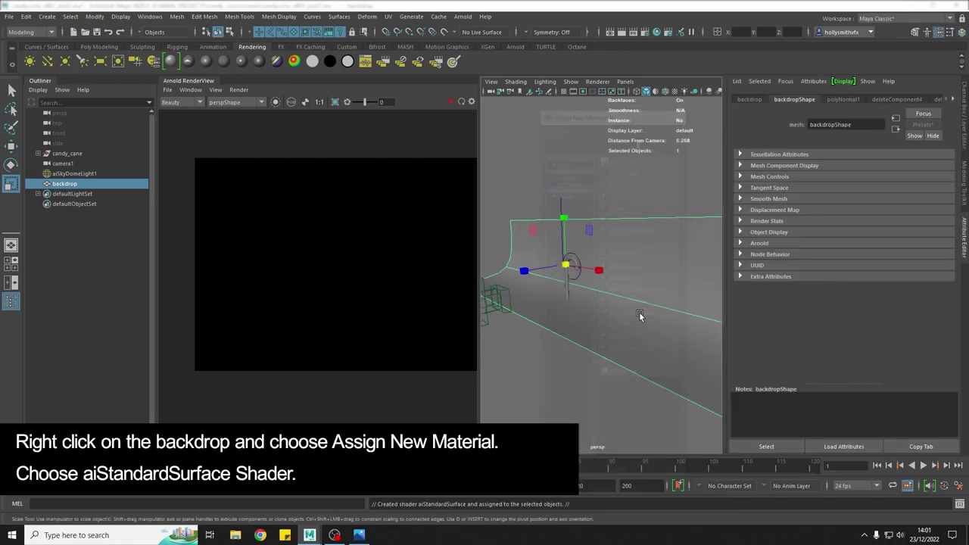
Set aiStandardSurface8's Base Color to the pink Color History swatch
left_click(952, 100)
left_click(907, 99)
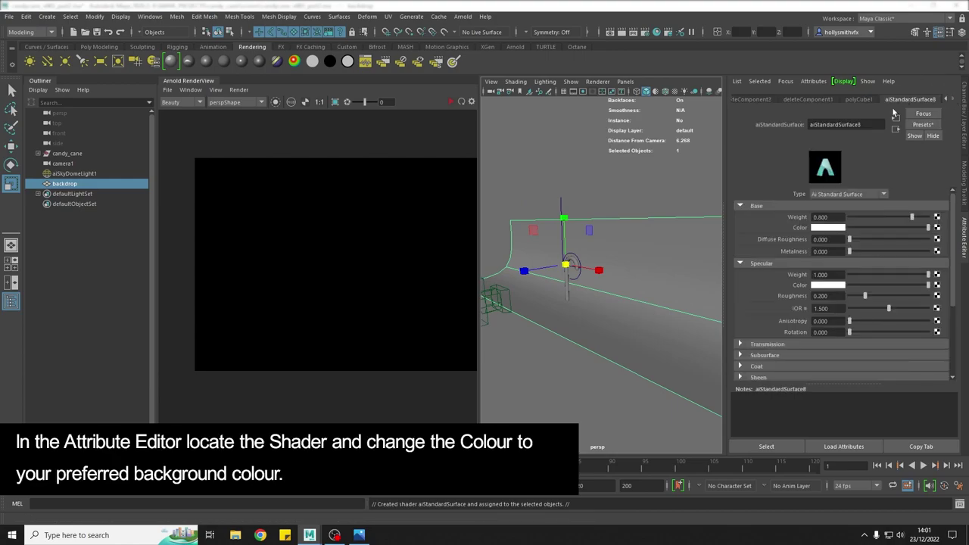
left_click(829, 228)
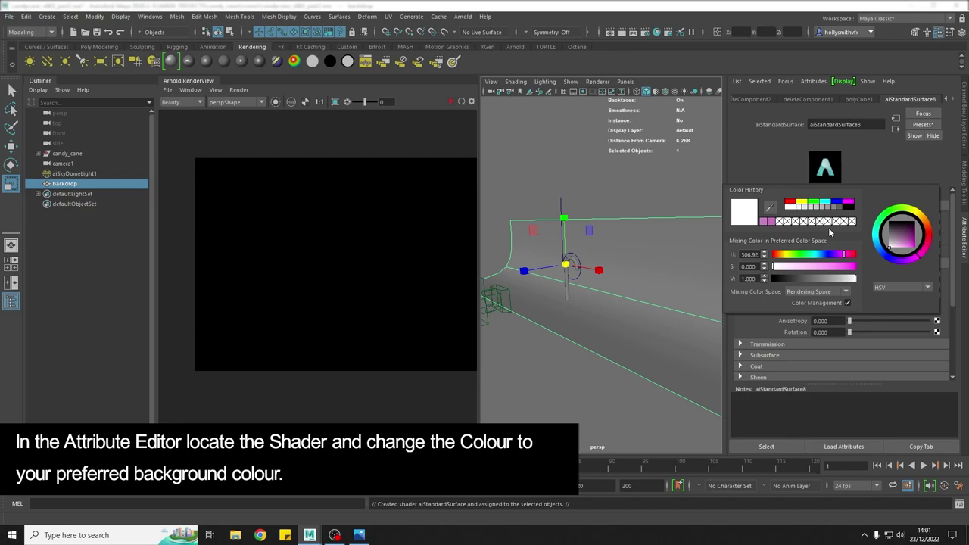
left_click(765, 222)
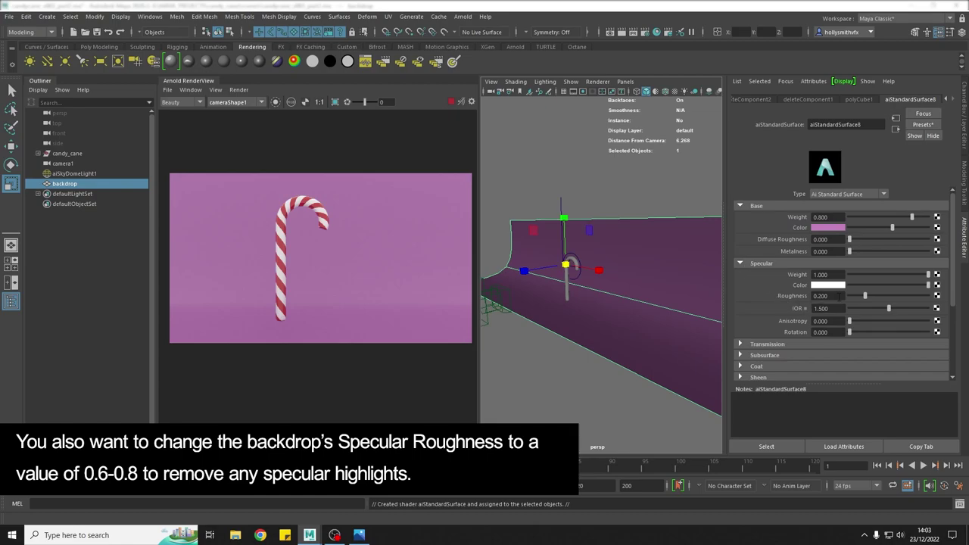
Change the backdrop shader's Specular Roughness from 0.200 to 0.800
double_click(827, 295)
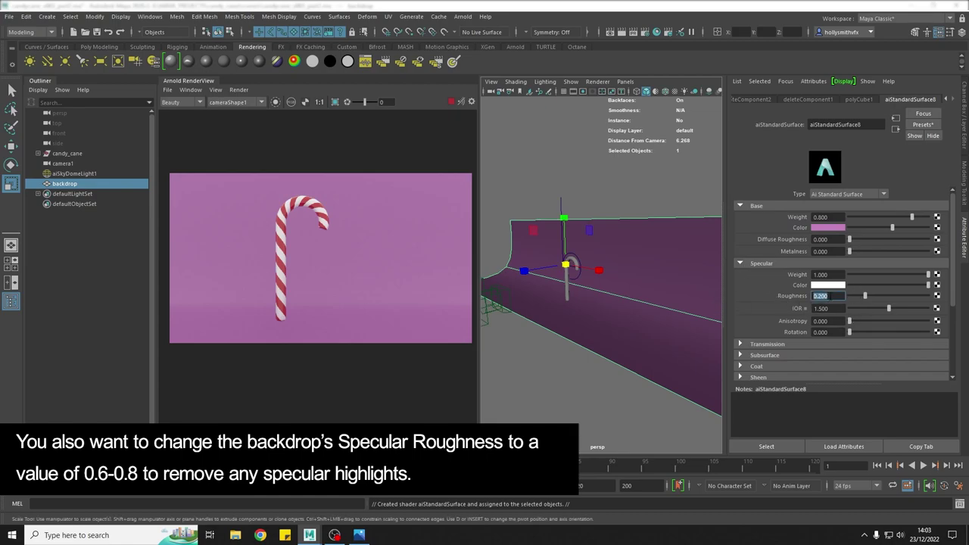
key("BackSpace")
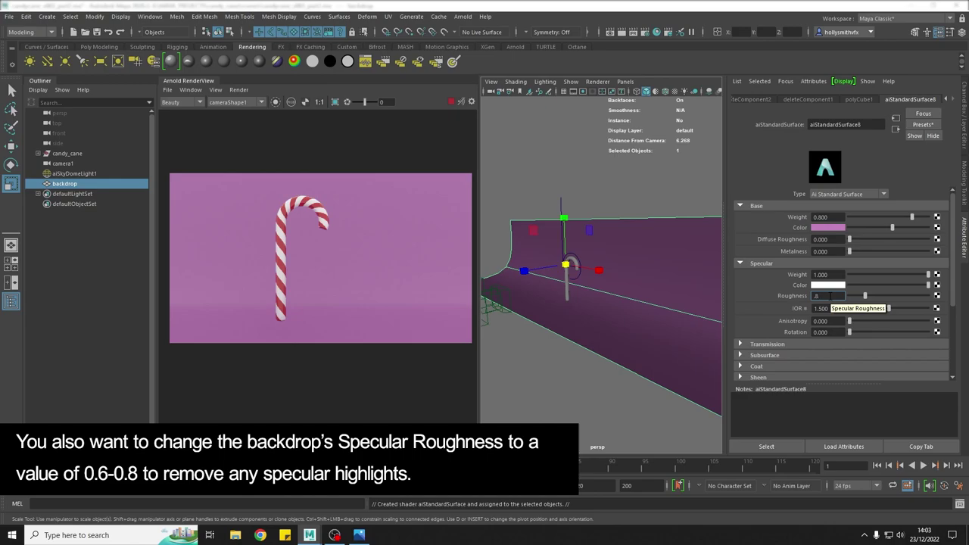
key("Return")
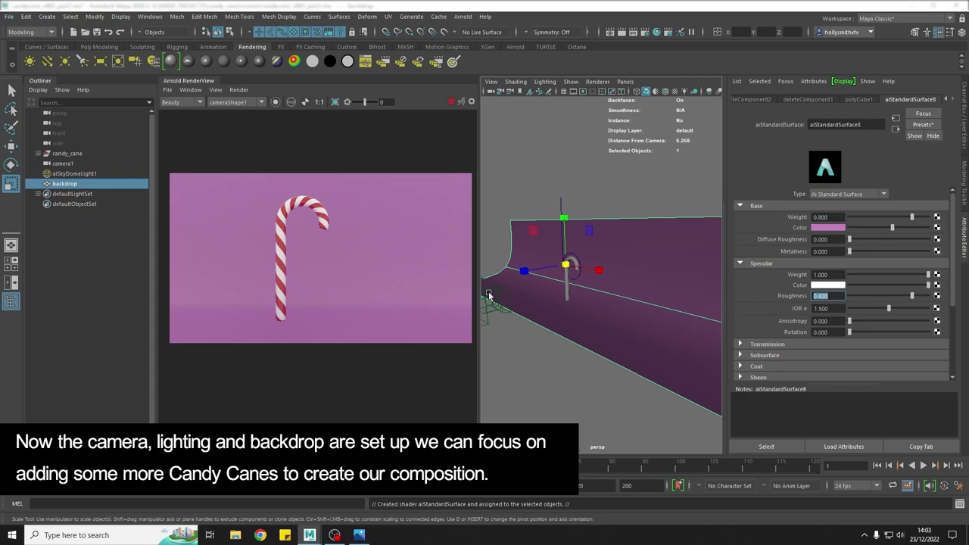
Duplicate the candy cane and slide the copy to the right along X
left_click(567, 286)
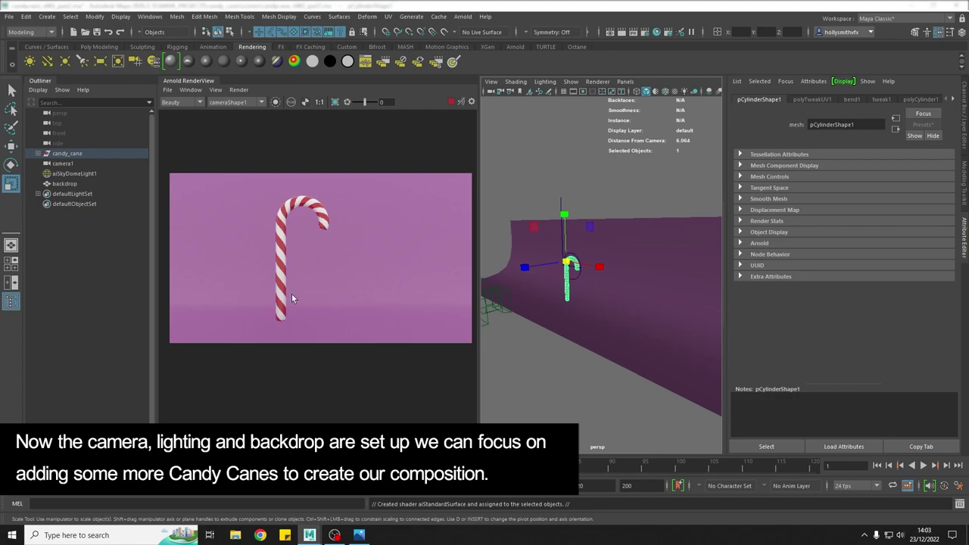
key("w")
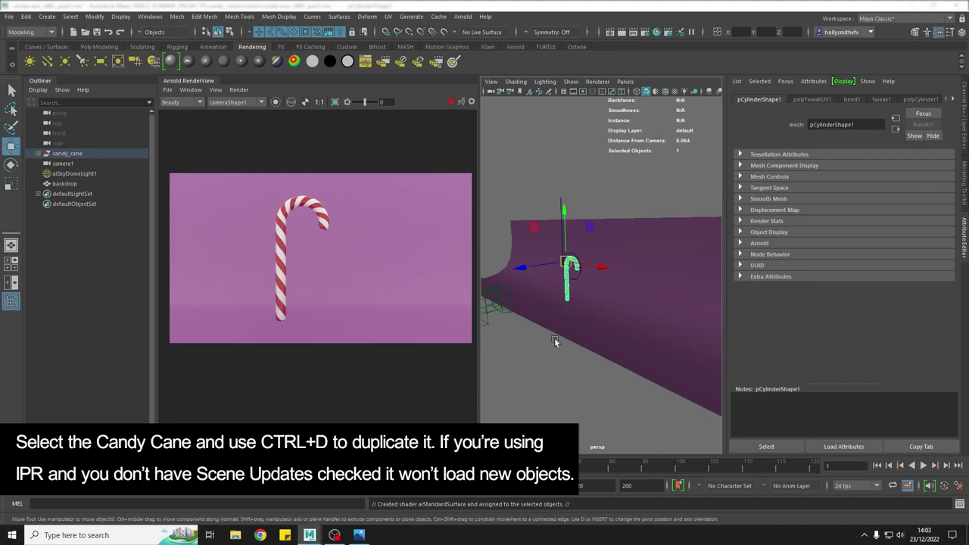
key("ctrl+d")
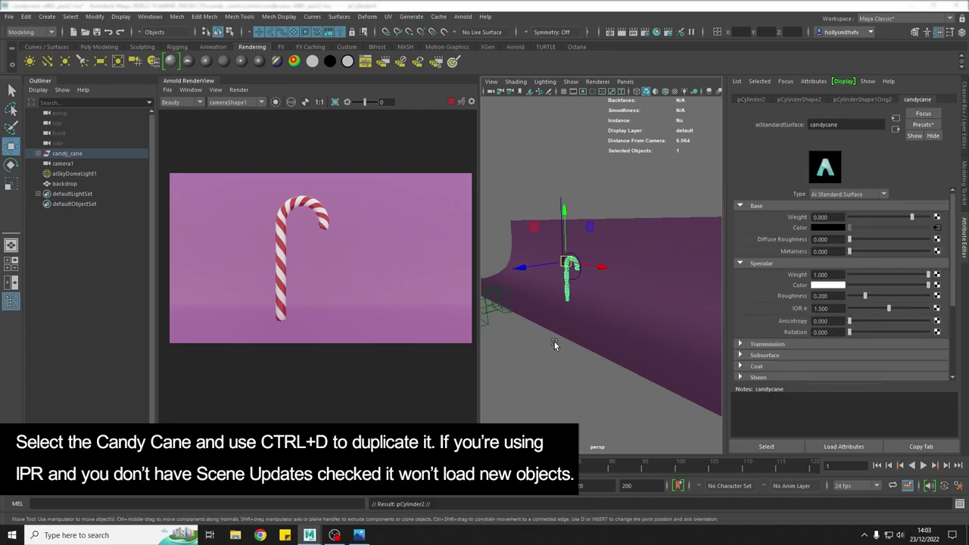
left_click_drag(602, 267, 671, 277)
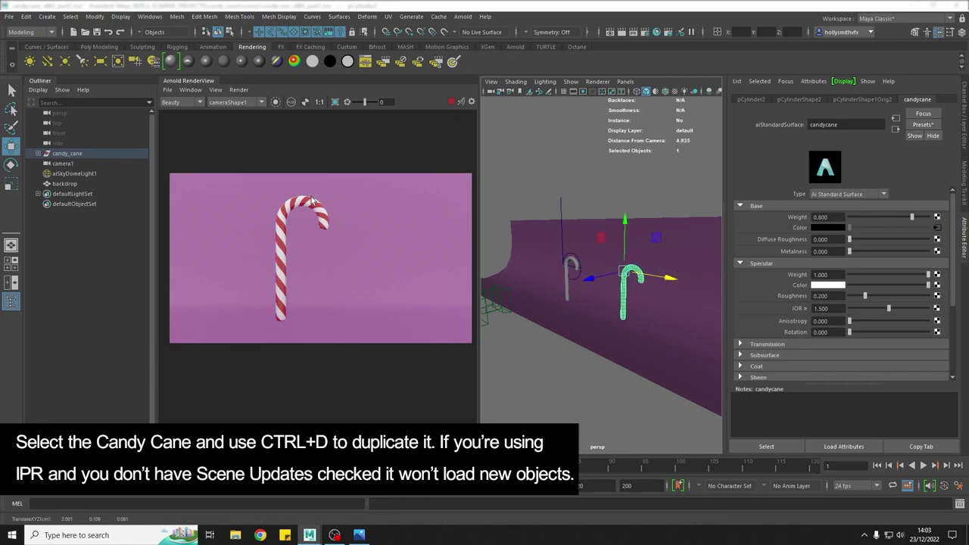
Enable Scene Updates for the live render, duplicate again, and move the copy back left
left_click(239, 89)
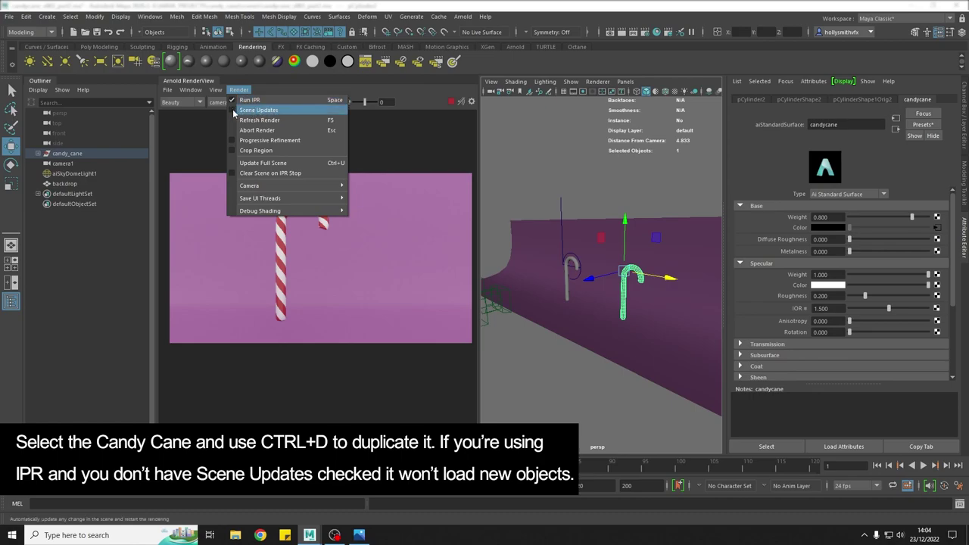
left_click(233, 113)
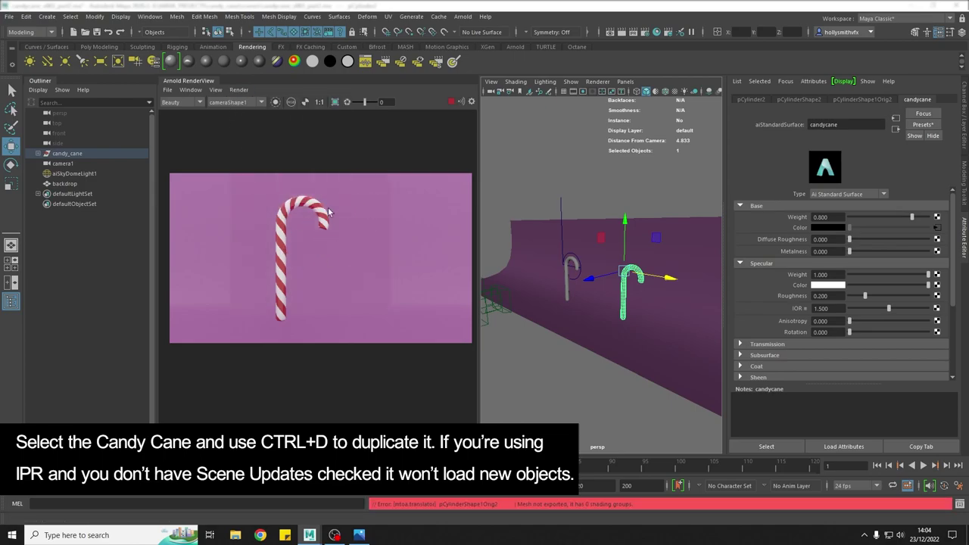
key("ctrl+d")
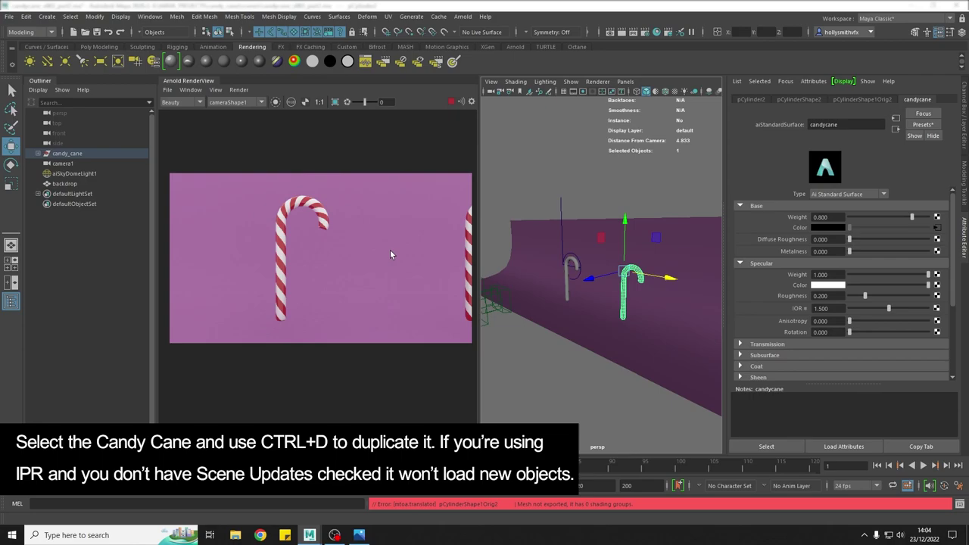
left_click_drag(672, 281, 636, 277)
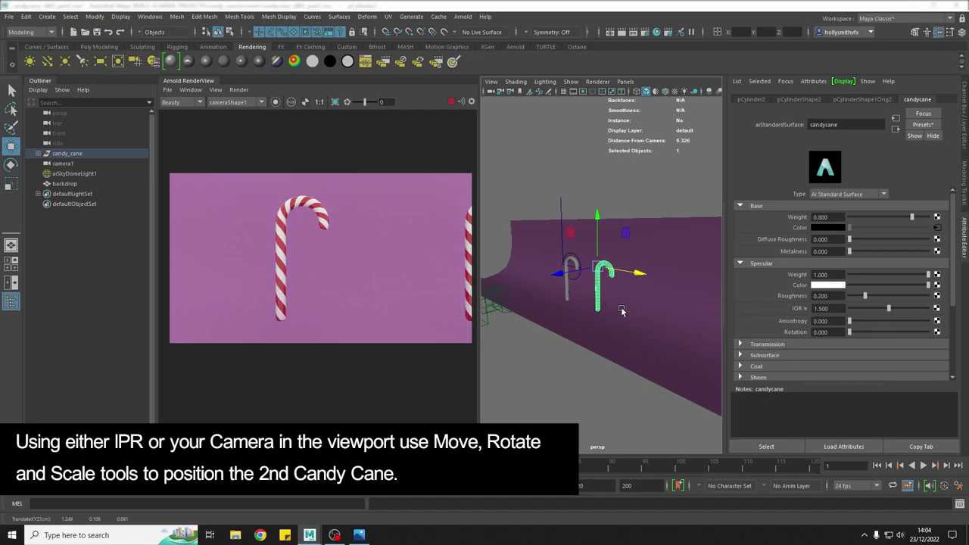
Move the second cane down-right, scale it up, tilt it about 11 degrees, and shift it left
left_click_drag(570, 321, 624, 335, "alt")
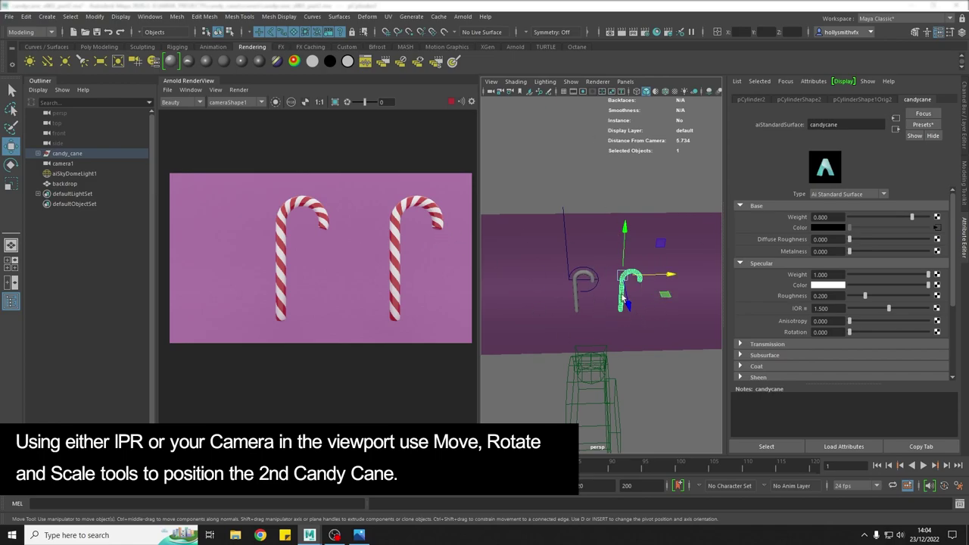
left_click_drag(632, 308, 639, 341)
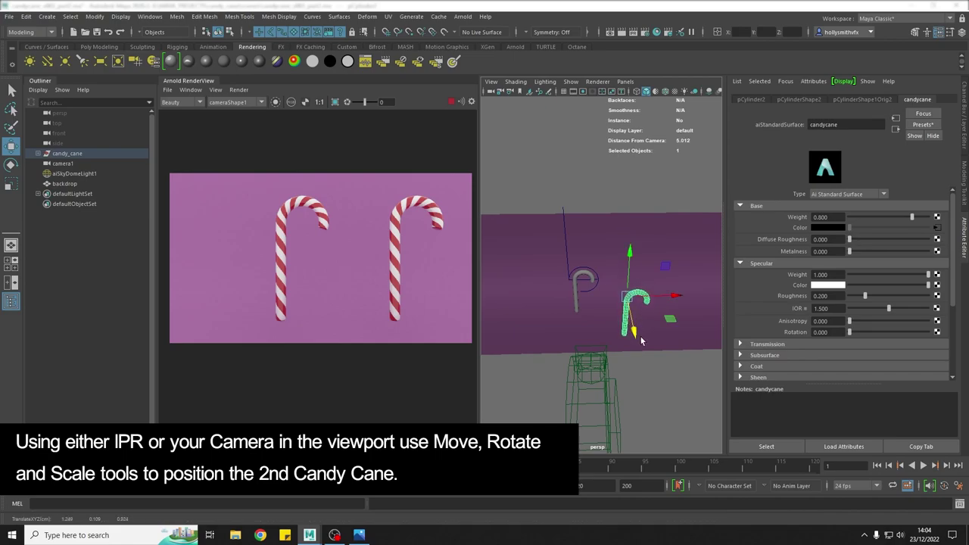
key("r")
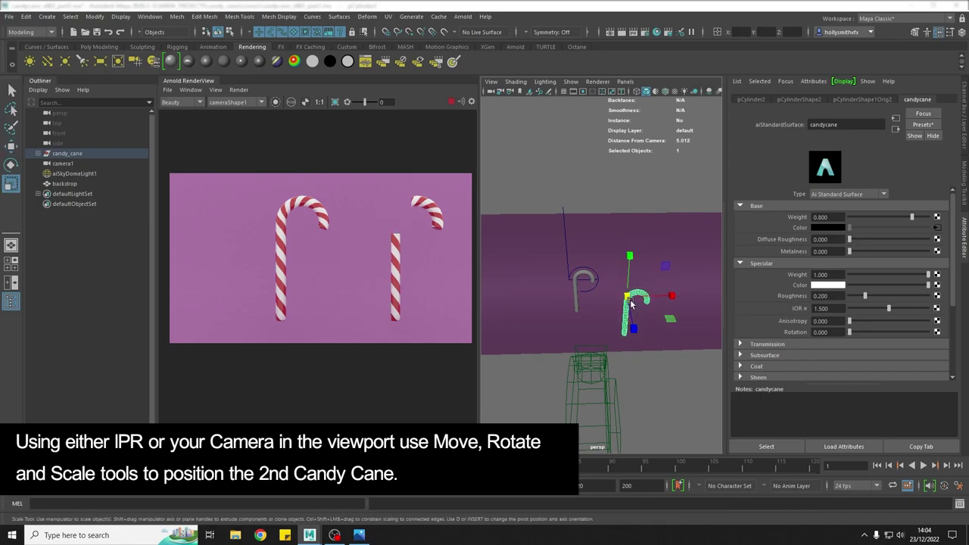
left_click_drag(628, 298, 643, 261)
key("e")
key("w")
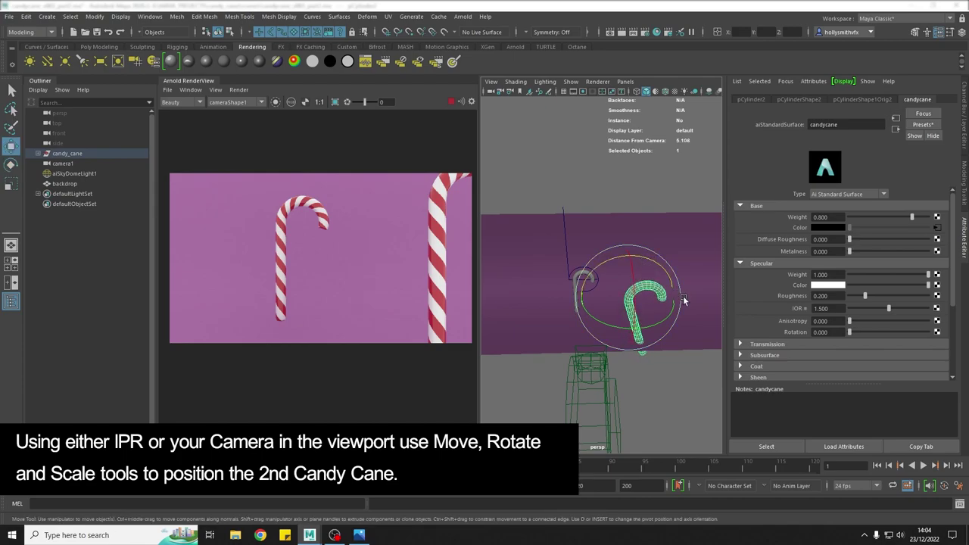
left_click_drag(677, 299, 661, 303)
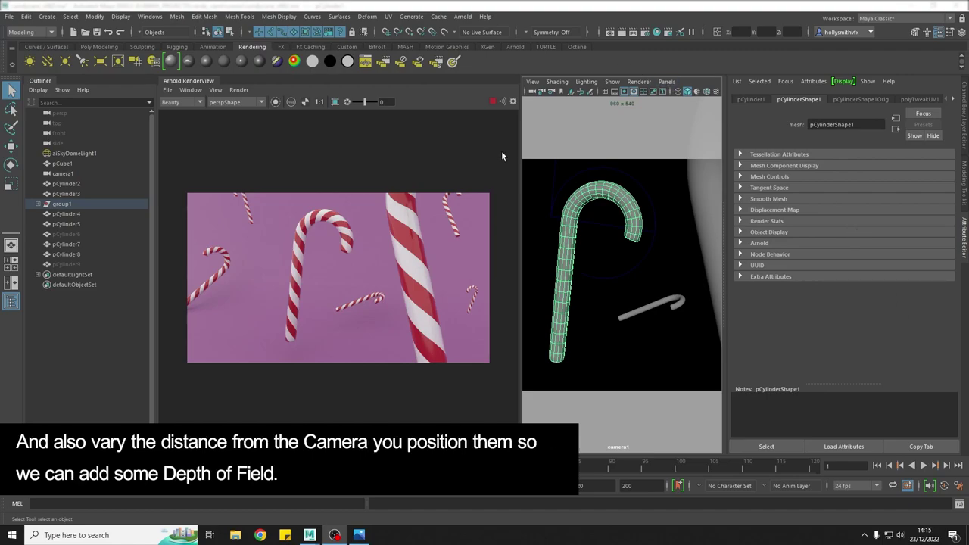
Widen the 3D viewport beside the render and switch it to the perspective camera view
left_click_drag(520, 153, 438, 153)
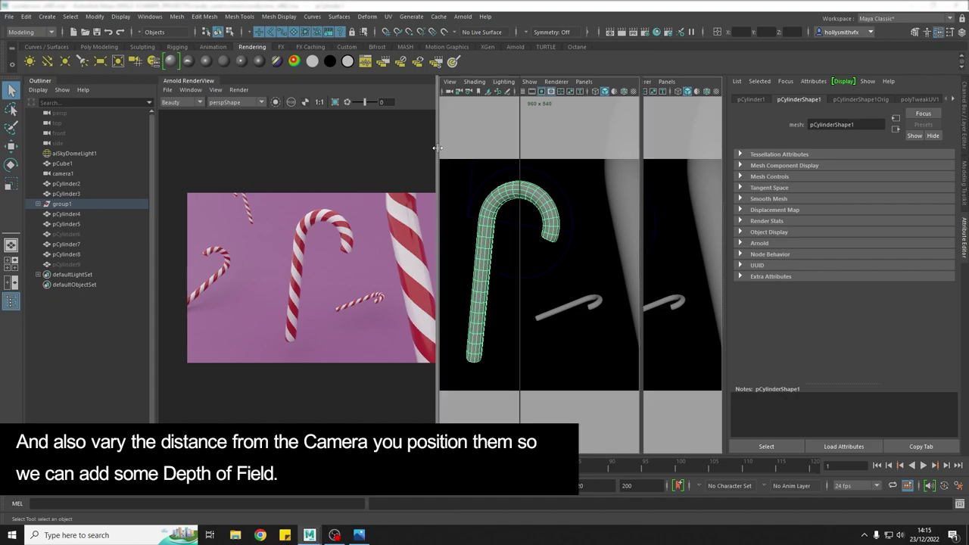
left_click(584, 82)
mouse_move(600, 92)
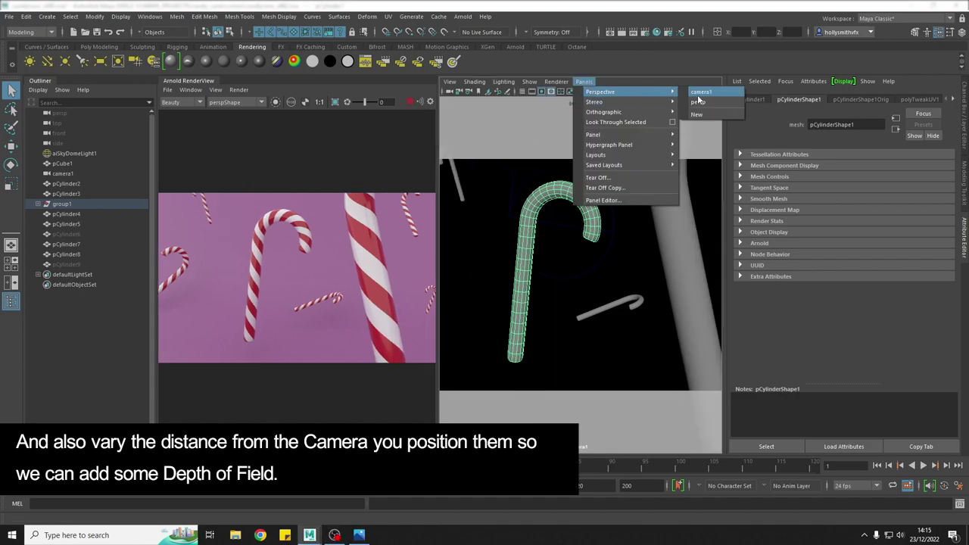
left_click(704, 95)
left_click_drag(655, 322, 609, 295, "alt")
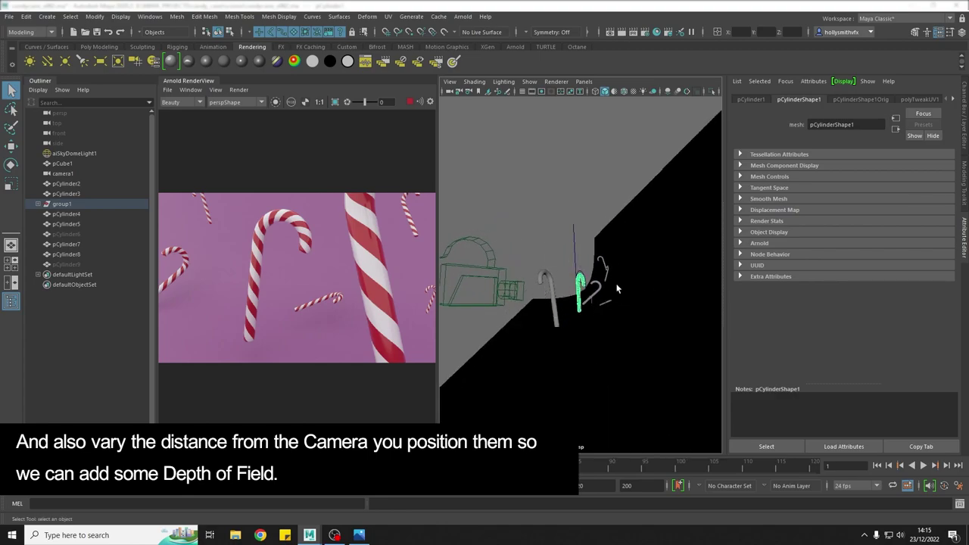
left_click(582, 81)
Look through camera1 in the viewport and select the render camera
mouse_move(606, 94)
left_click(695, 92)
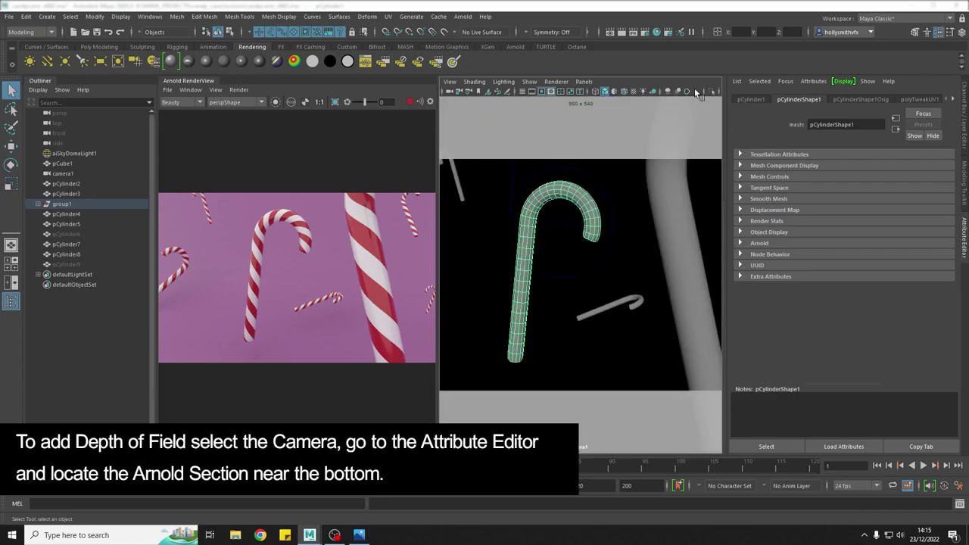
key("w")
left_click(450, 91)
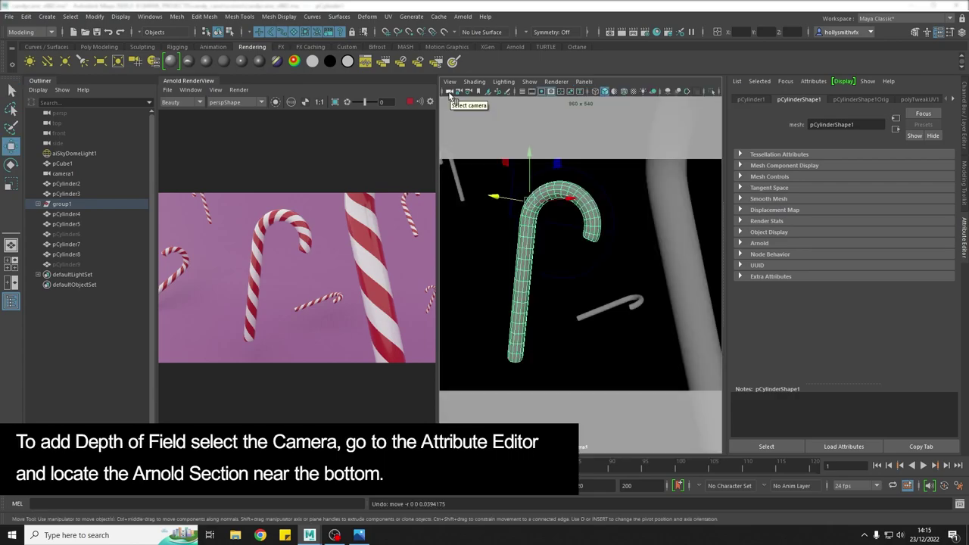
Expand the camera's Arnold attributes and check Enable DOF
scroll(833, 265, "down", 3)
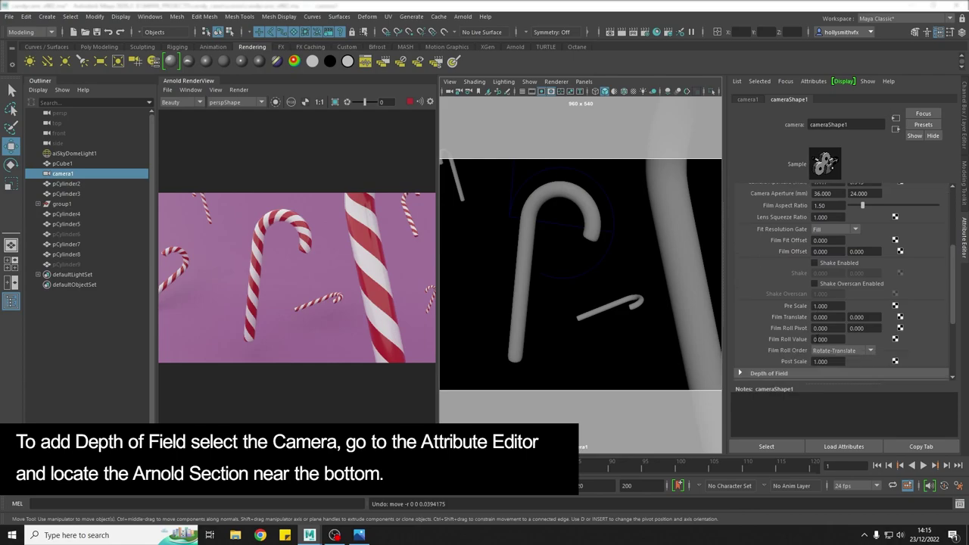
scroll(815, 338, "down", 3)
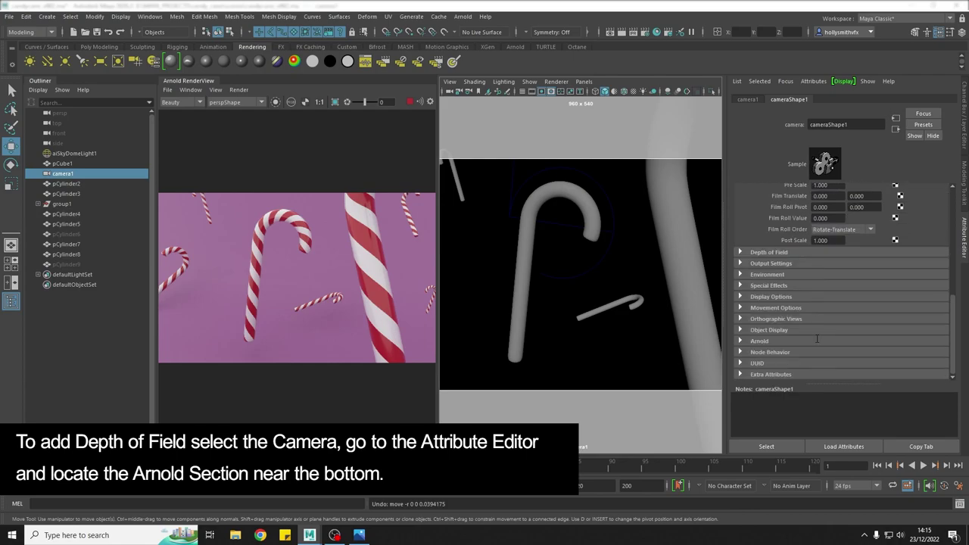
left_click(740, 342)
scroll(771, 343, "down", 5)
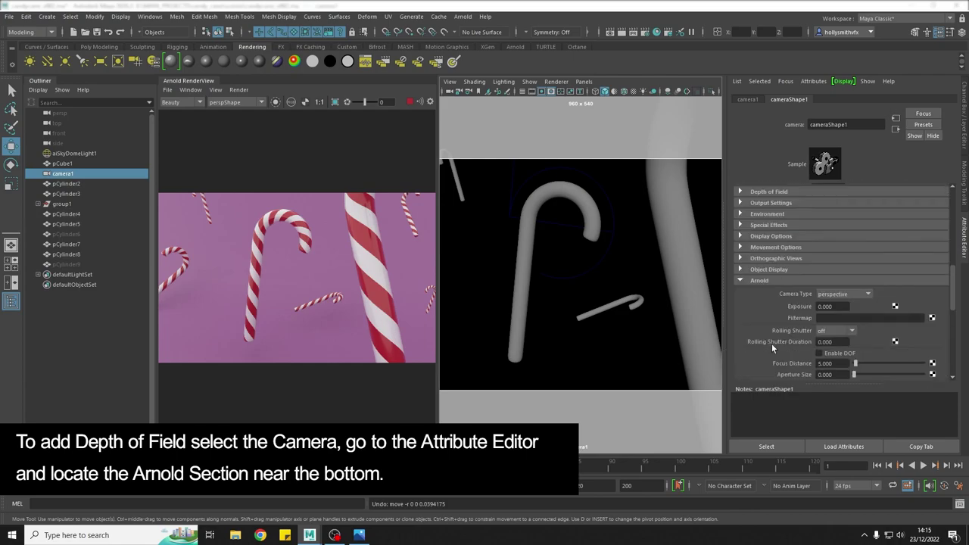
scroll(772, 346, "up", 1)
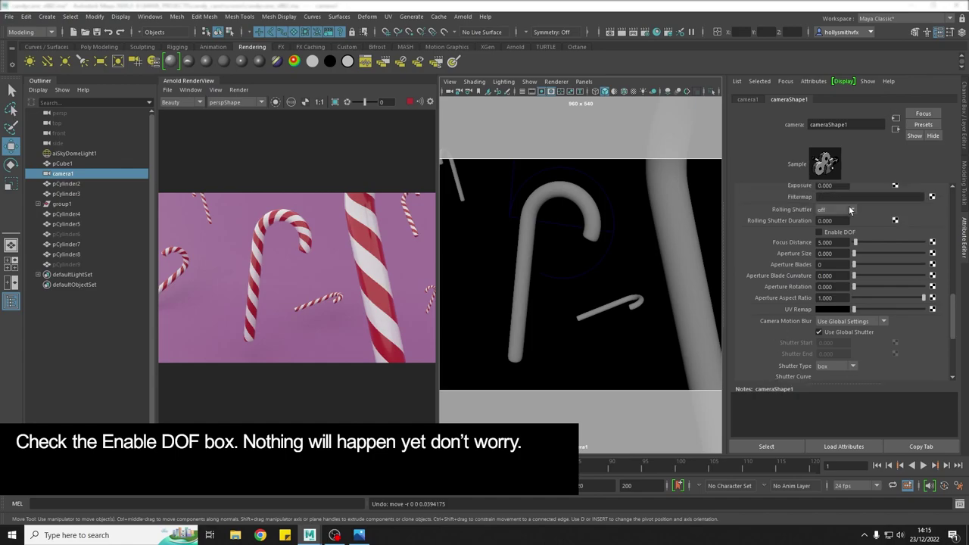
left_click(819, 233)
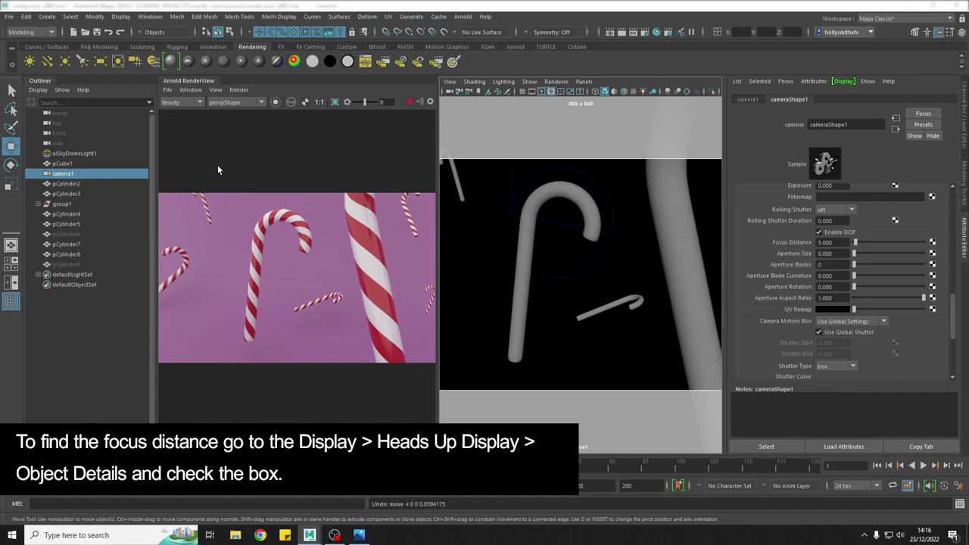
Turn on the Object Details heads-up display and select the front candy cane, showing distance 2.566
left_click(120, 17)
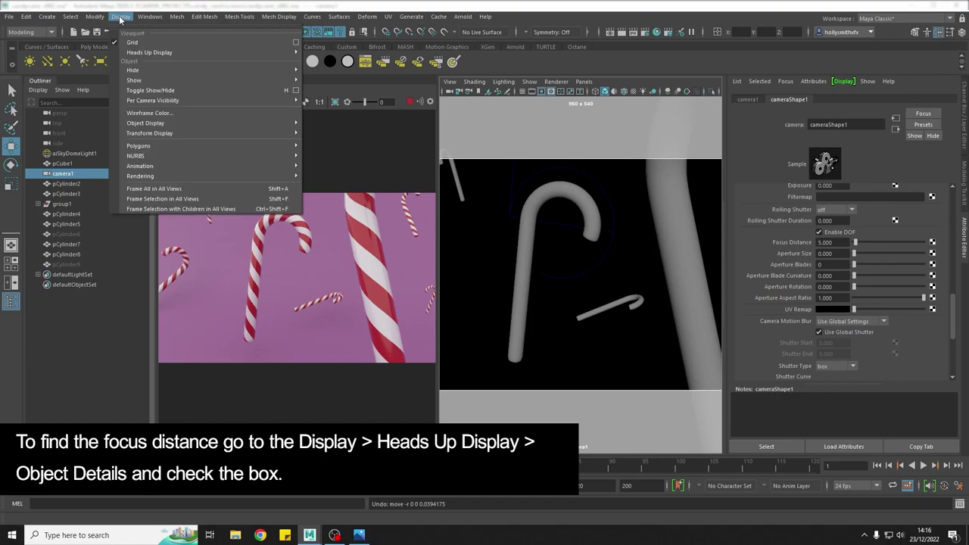
mouse_move(161, 57)
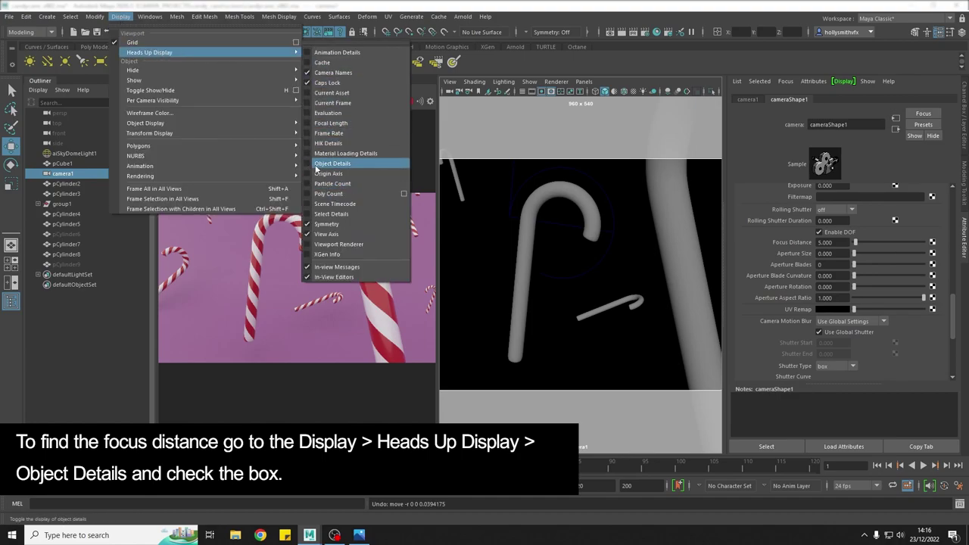
left_click(307, 164)
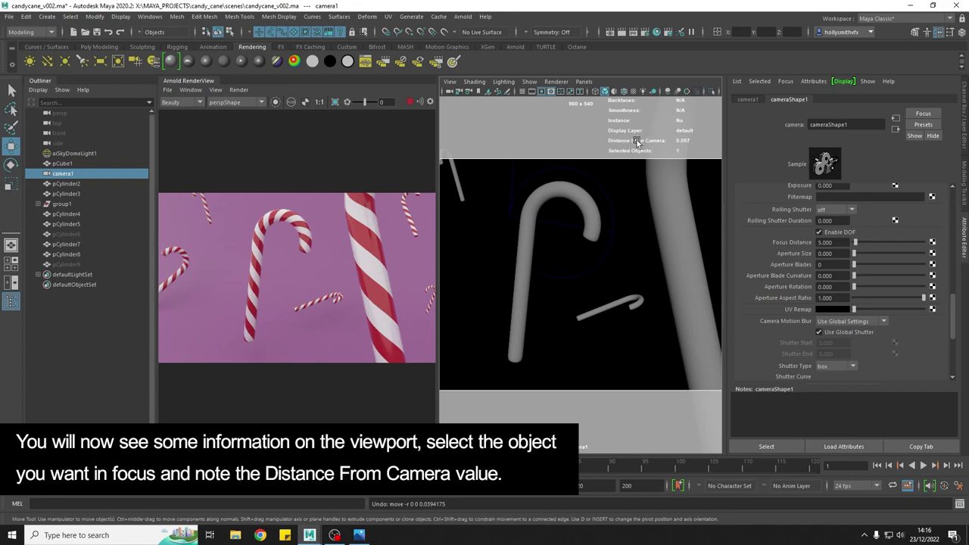
left_click(525, 258)
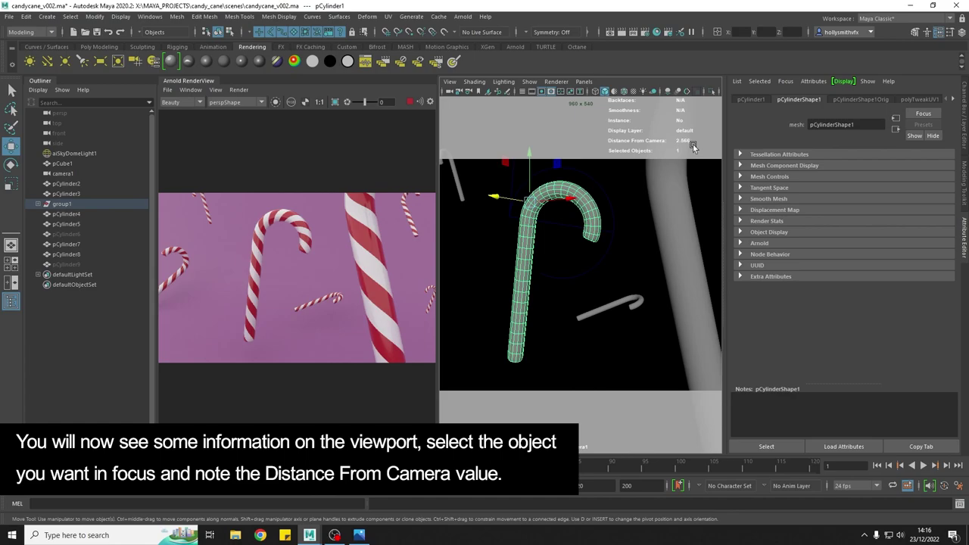
Set camera1's Arnold Focus Distance to 2.566
left_click(449, 92)
double_click(833, 242)
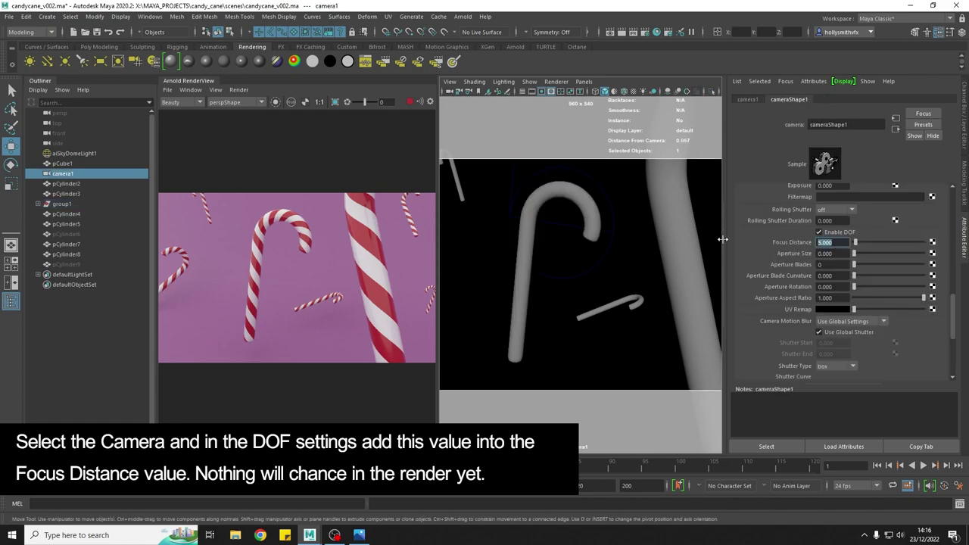
type("2.566")
key("Return")
Try an Aperture Size of 0.1, then settle on 0.025
double_click(833, 253)
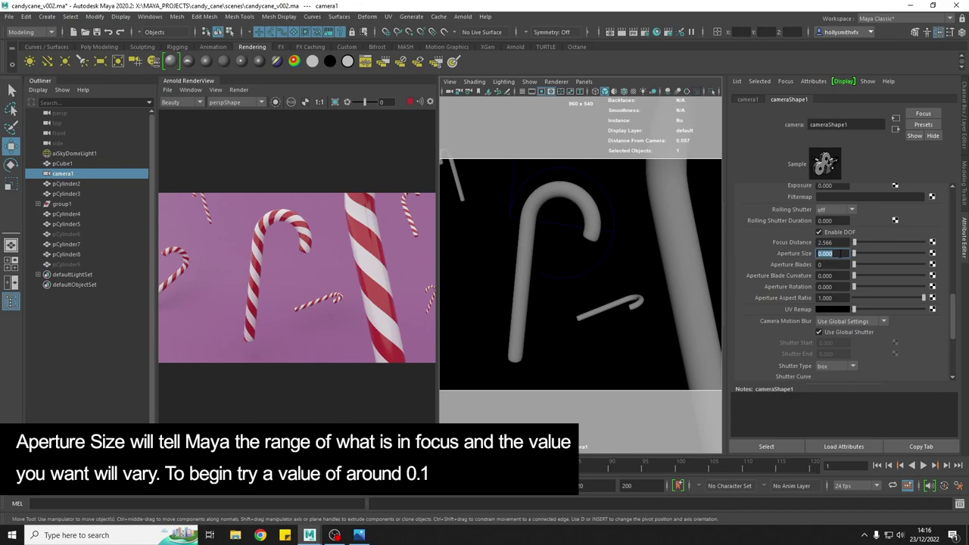
type("0.1")
key("Return")
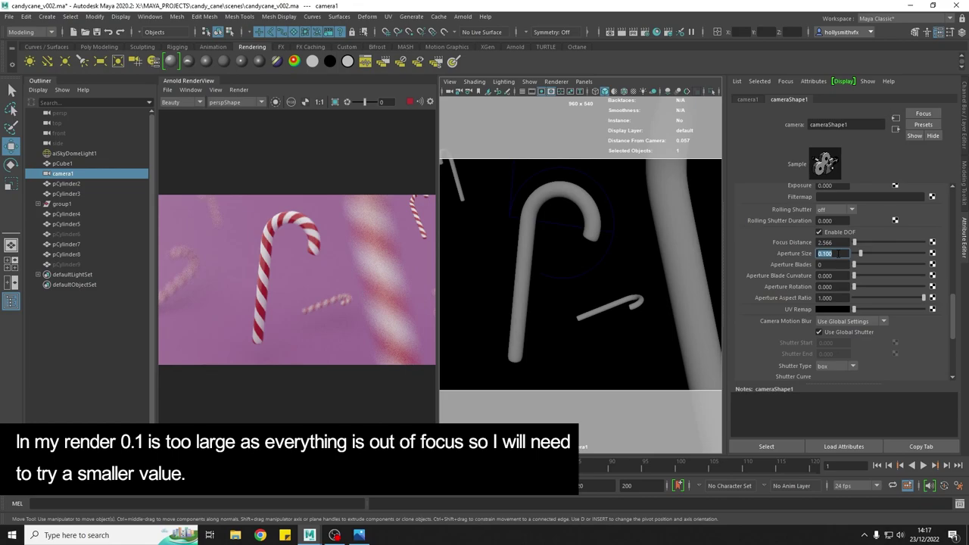
type("0.02")
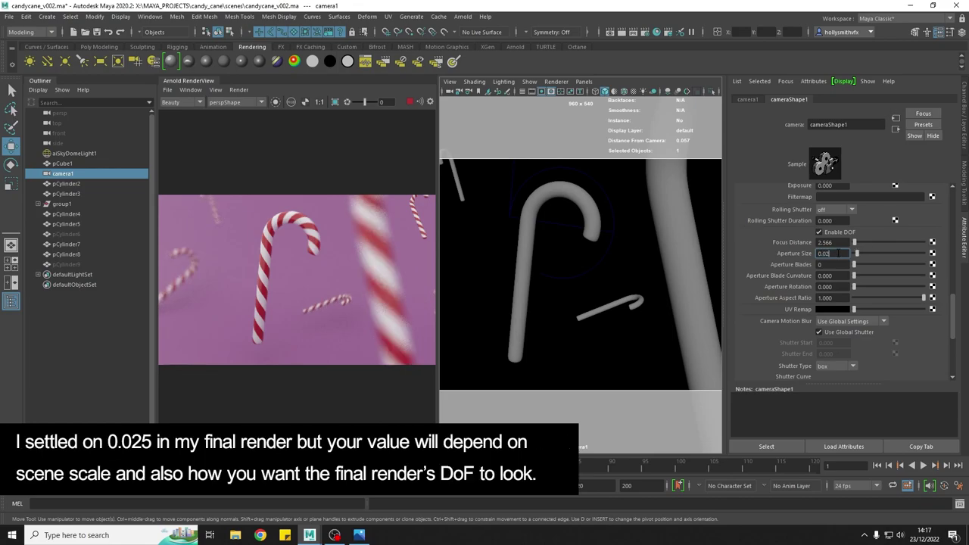
type("5")
key("Return")
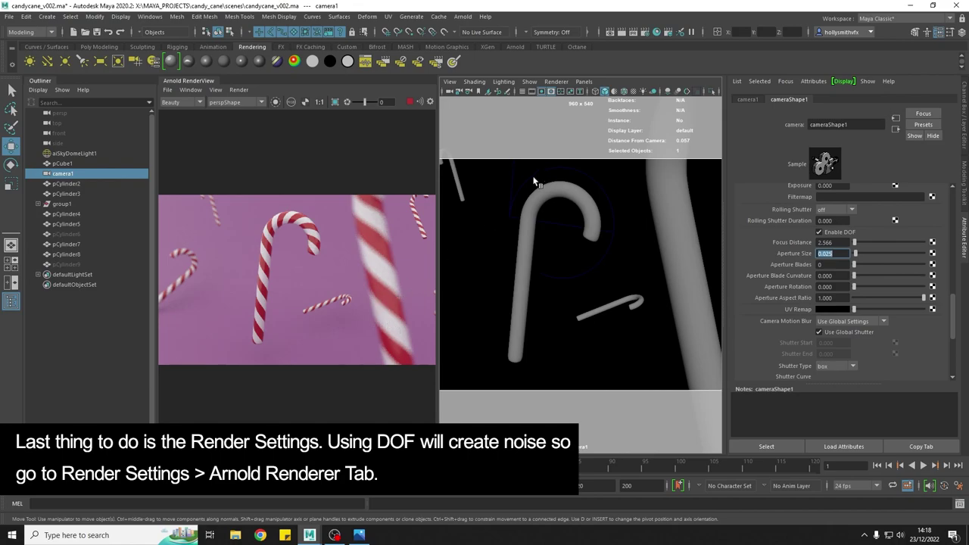
In Render Settings' Arnold Renderer tab, raise Camera (AA) to 6 and Diffuse and Specular samples to 3
left_click(646, 32)
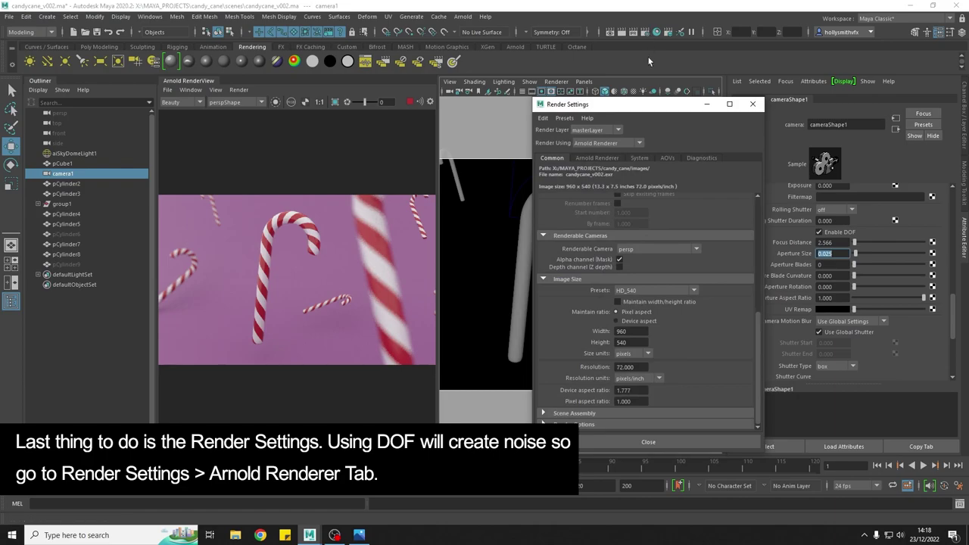
left_click_drag(660, 105, 586, 79)
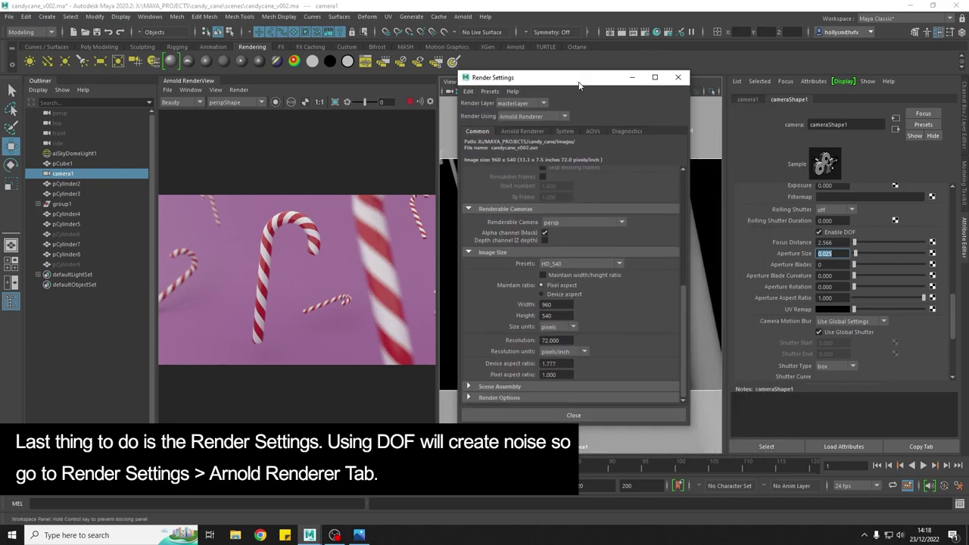
left_click(522, 131)
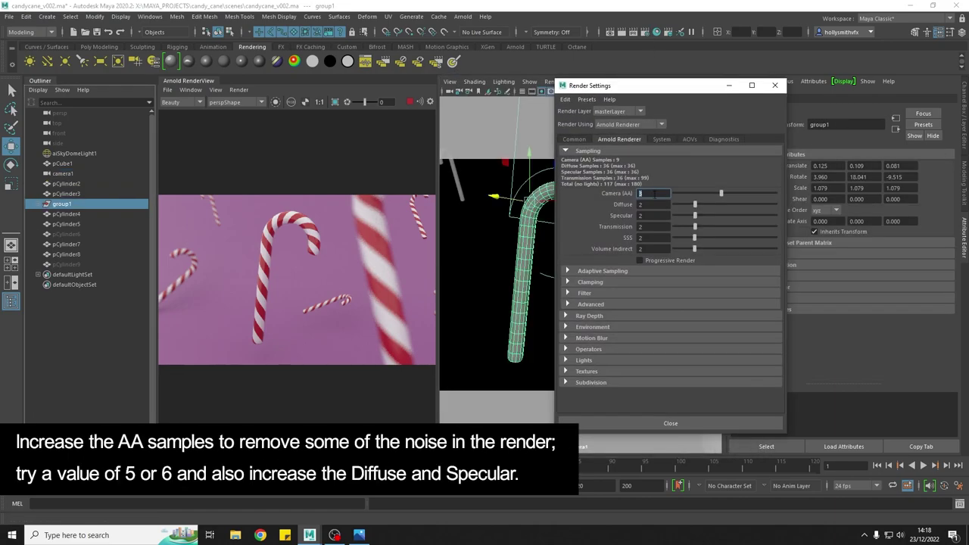
left_click_drag(723, 200, 730, 194)
left_click_drag(701, 204, 705, 205)
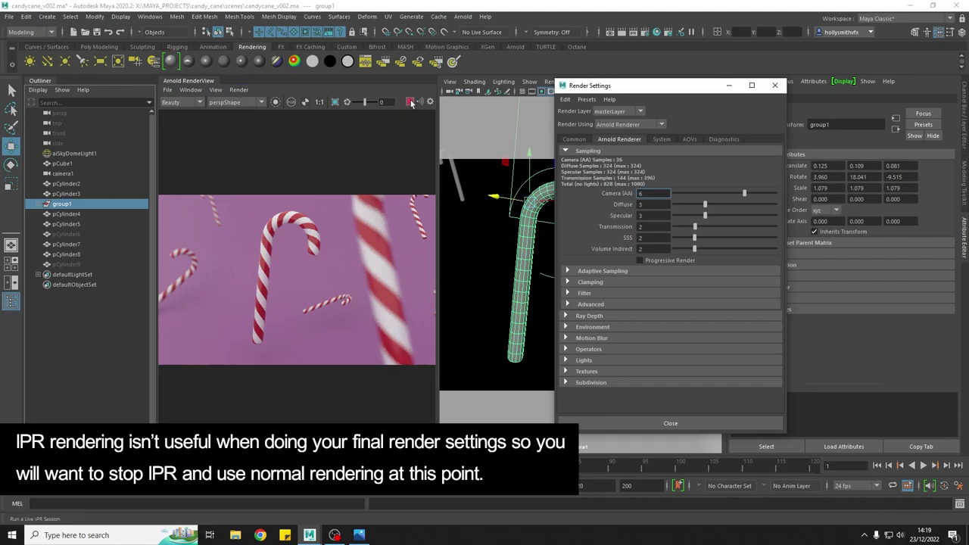
Stop the IPR render and raise Camera (AA) samples from 6 to 7
left_click(239, 90)
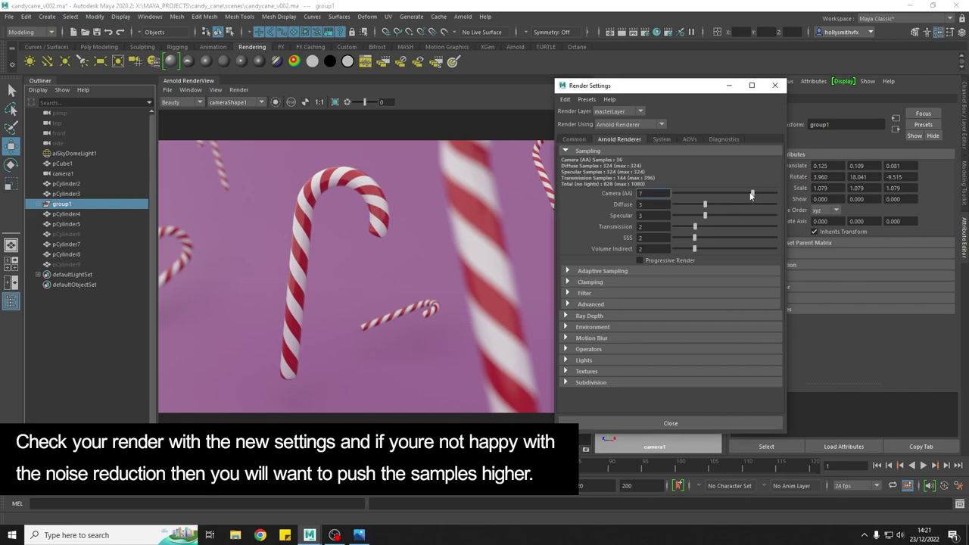
left_click_drag(745, 193, 714, 204)
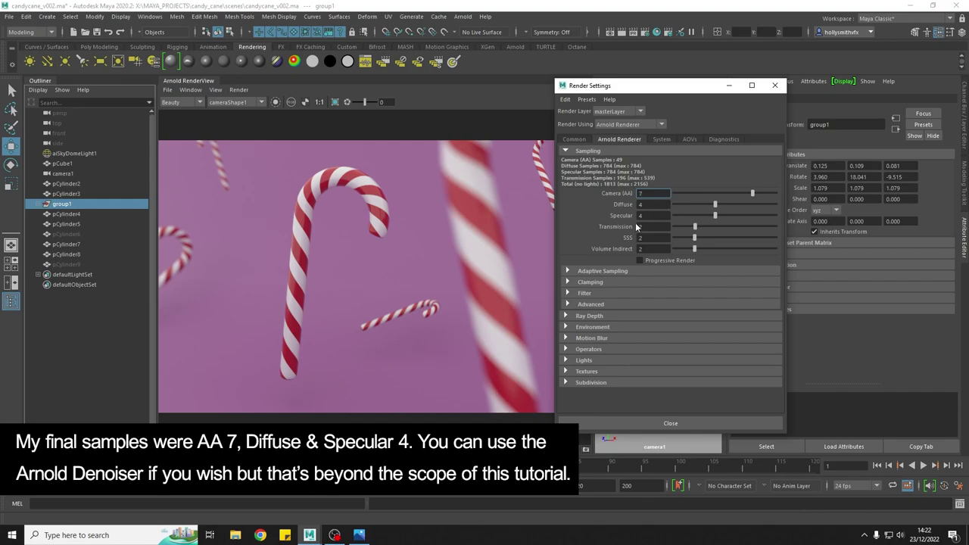
left_click(574, 140)
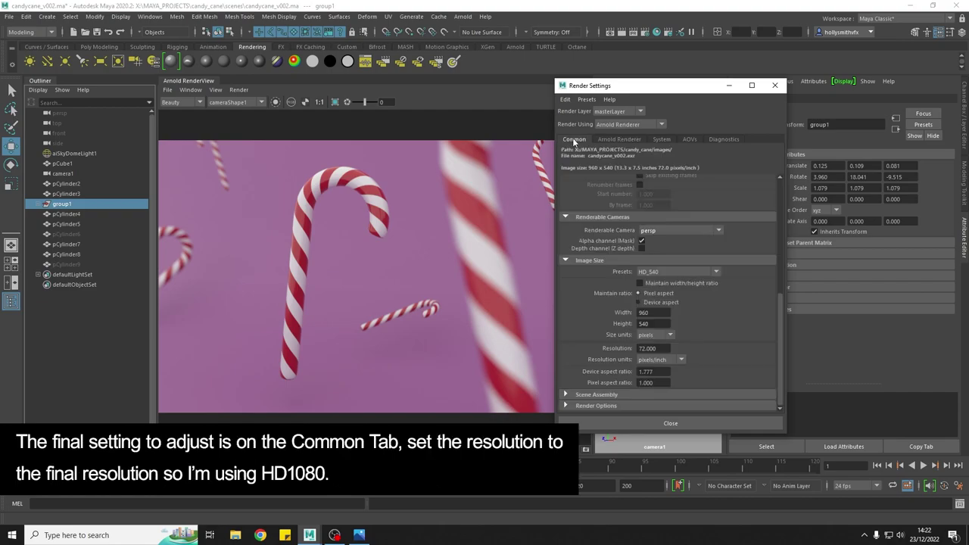
Apply the HD_1080 preset for 1920 × 1080 output and run Update Full Scene in the RenderView
left_click(661, 271)
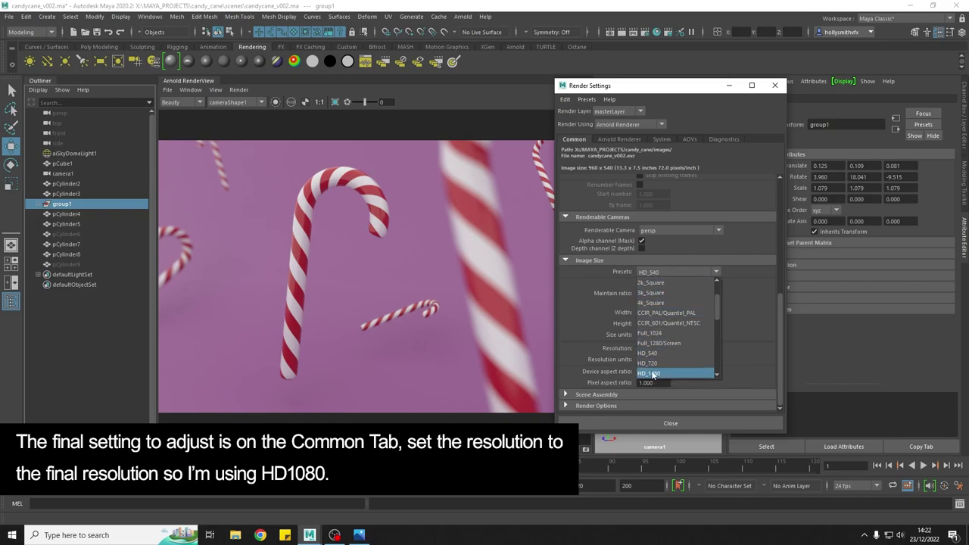
left_click(671, 373)
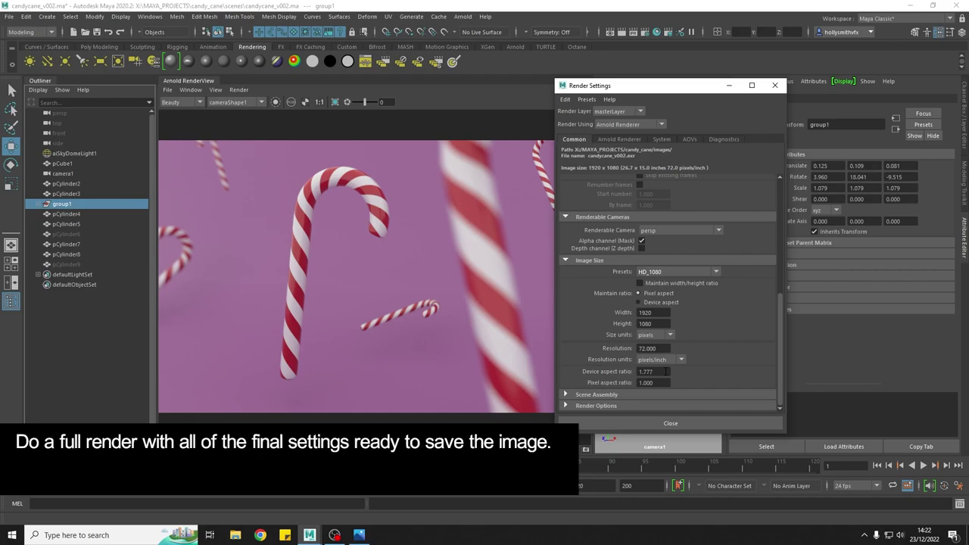
left_click(241, 91)
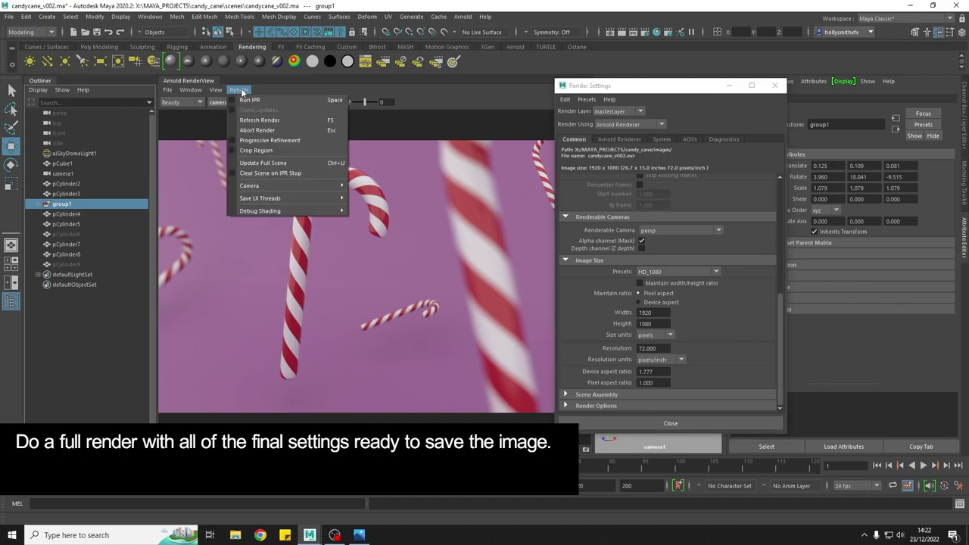
left_click(267, 157)
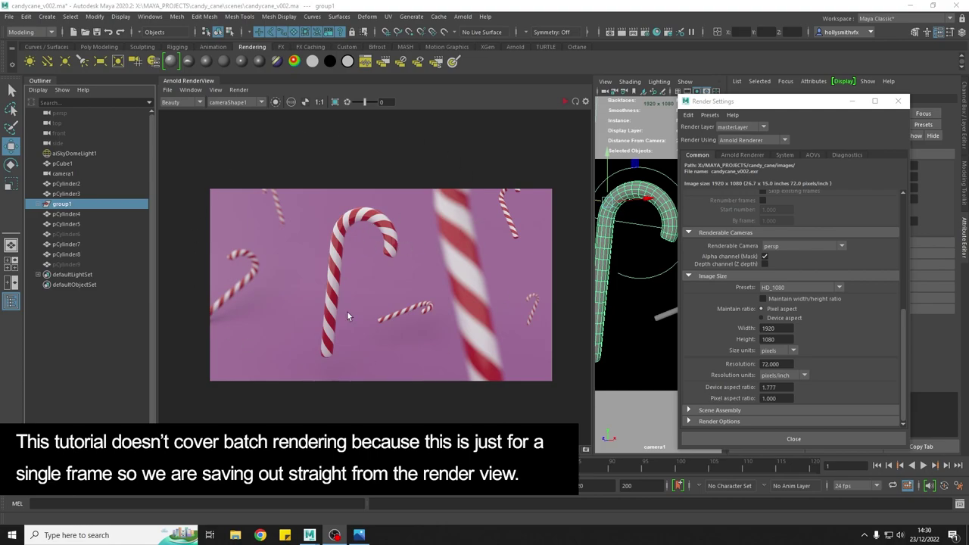
Use the Render View's Save Image to save the finished render as candycane_v003.jpg
left_click(168, 90)
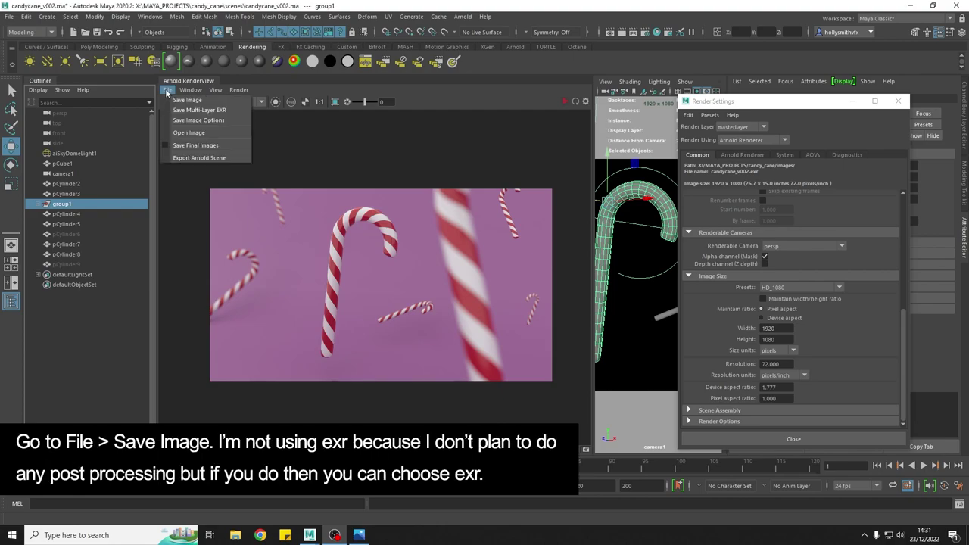
left_click(208, 101)
left_click_drag(199, 21, 309, 51)
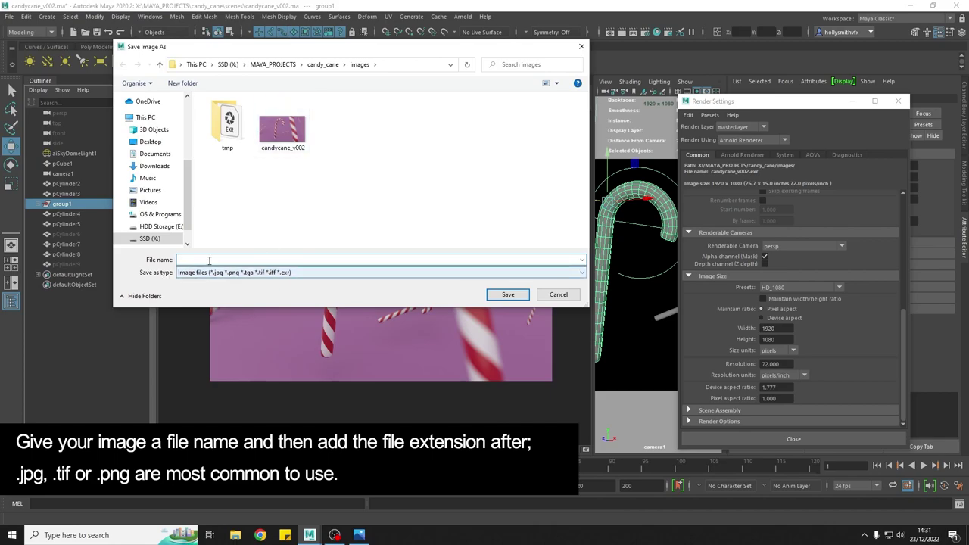
left_click(262, 260)
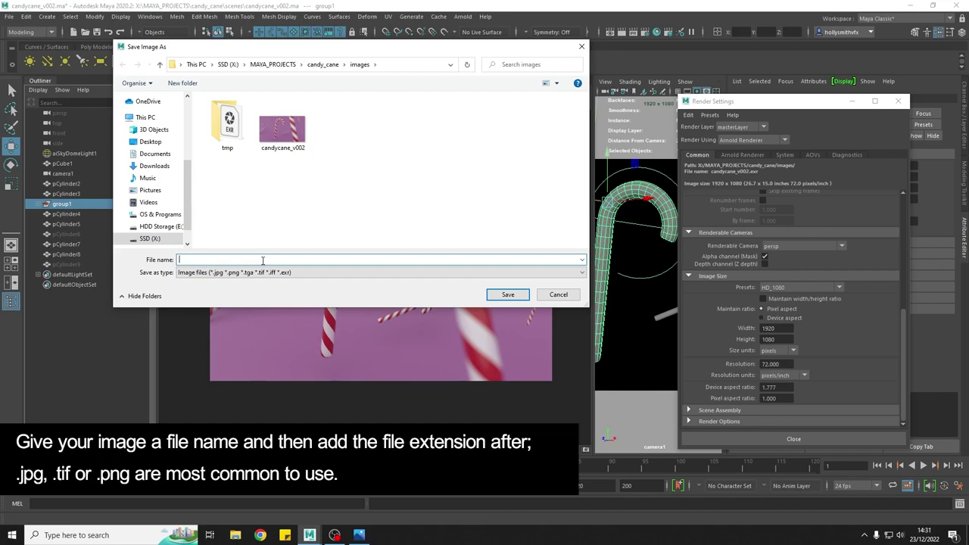
type("candy")
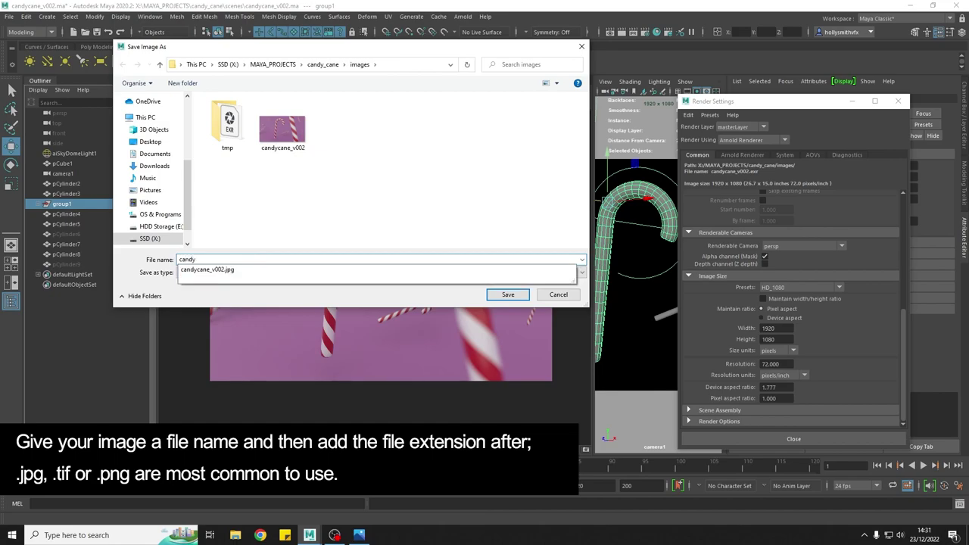
type("cane_v003")
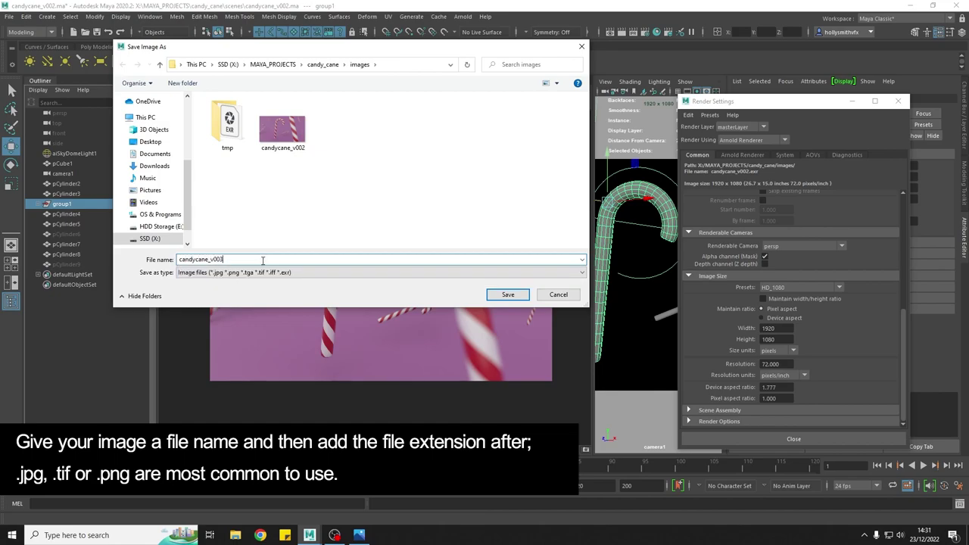
type(".")
type("jpg")
left_click(515, 295)
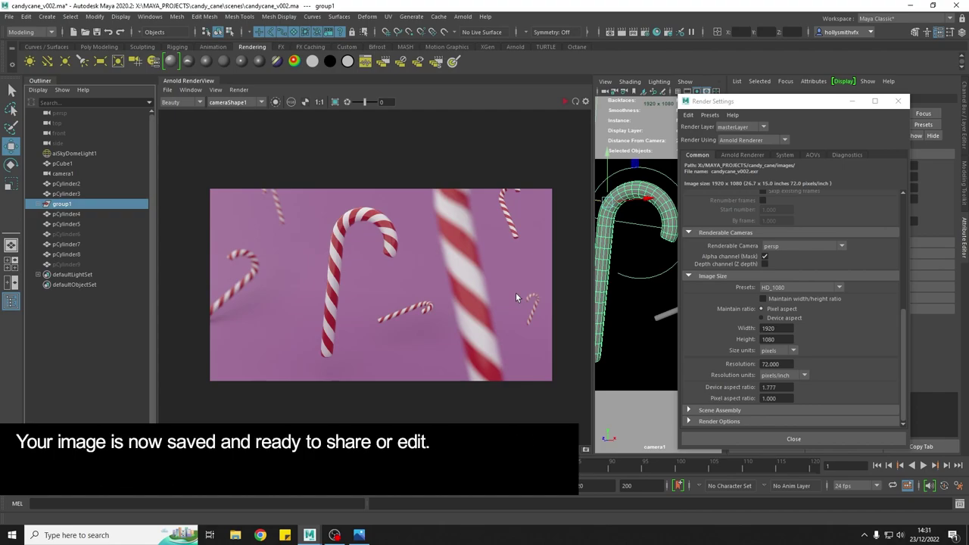